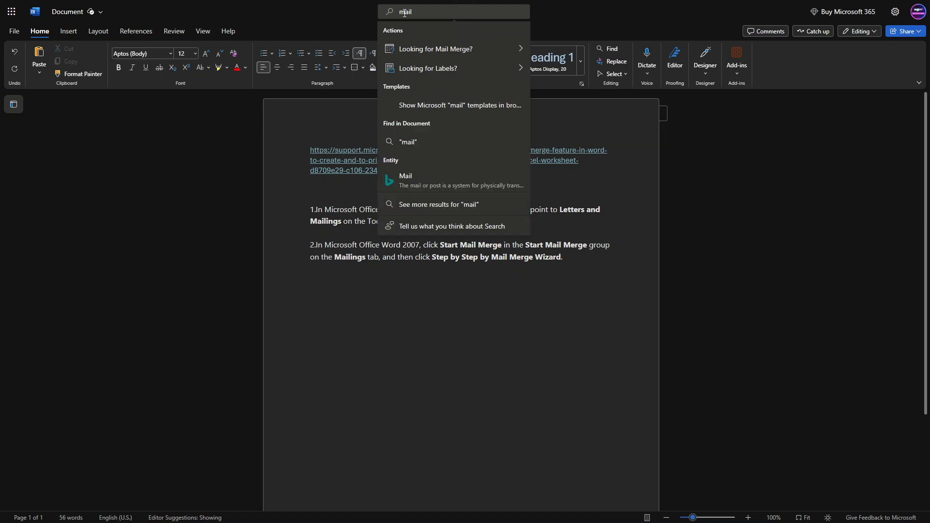
Check the options offered for the Mail Merge search result and reread the document's Word 2003 wizard instruction.
{"action": "left_click", "coordinate": [519, 45]}
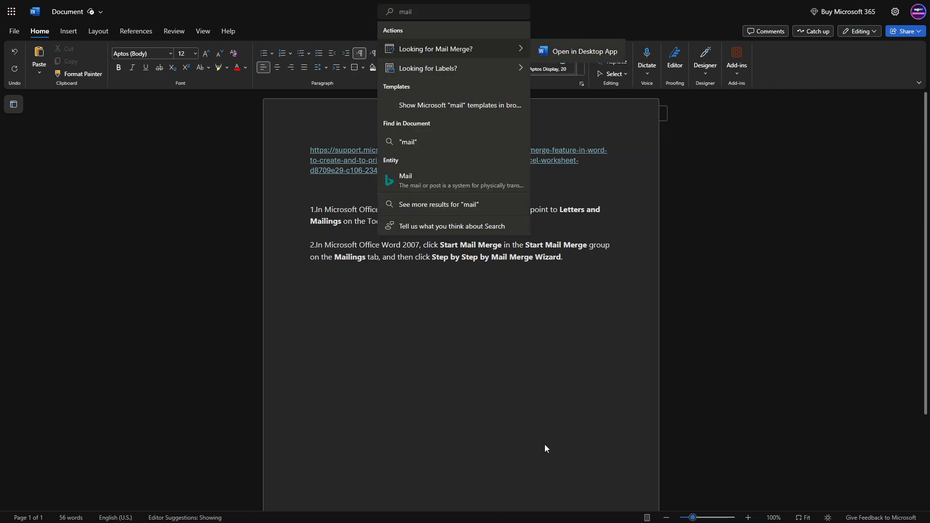
{"action": "left_click", "coordinate": [438, 384]}
{"action": "left_click_drag", "start_coordinate": [529, 222], "coordinate": [388, 209]}
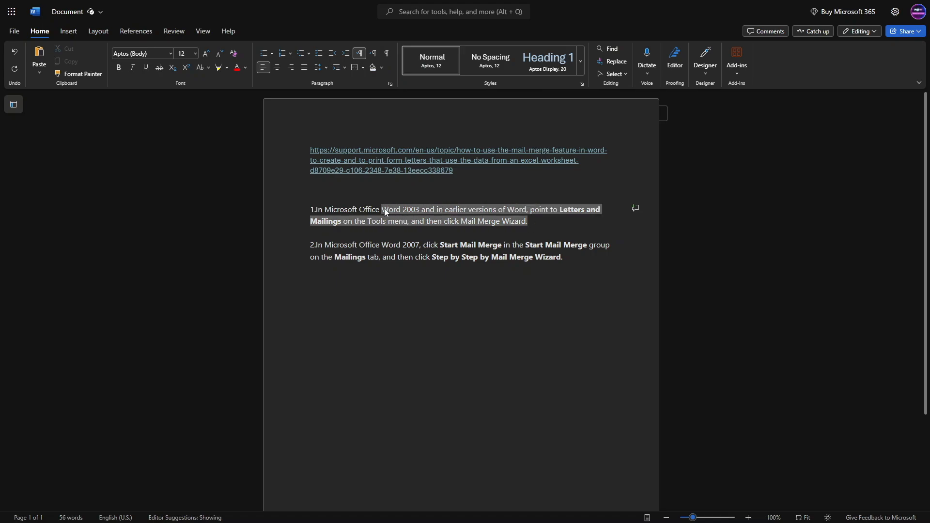
{"action": "left_click", "coordinate": [415, 209]}
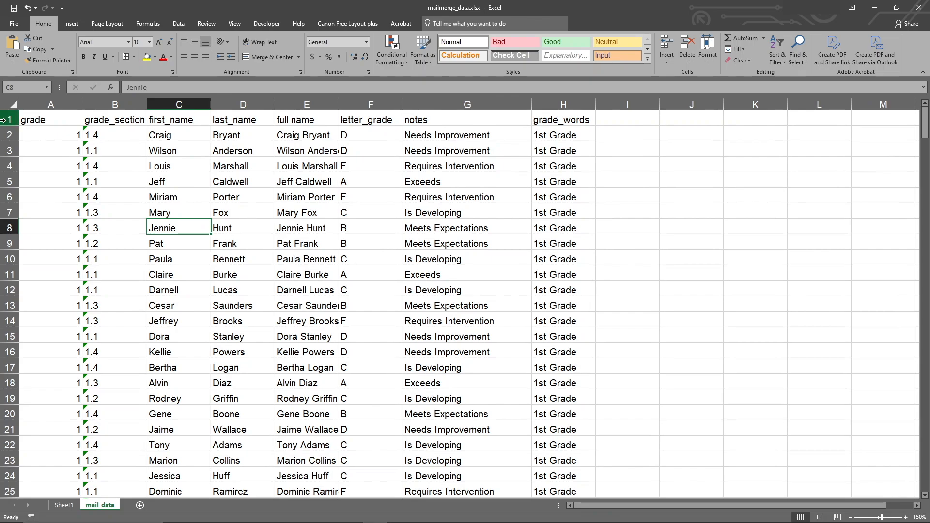
Bold the header row of the mail_data sheet and auto-fit the width of the grade_section column.
{"action": "left_click", "coordinate": [9, 150]}
{"action": "left_click", "coordinate": [9, 119]}
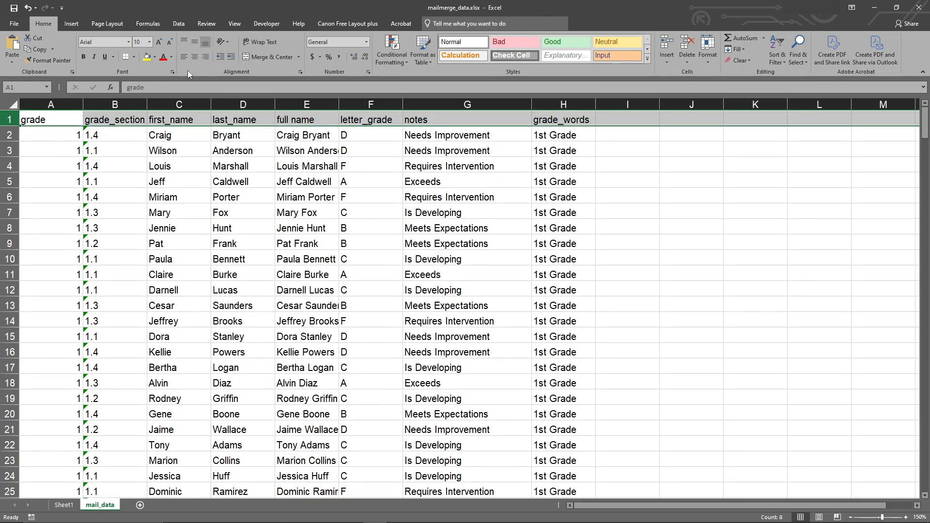
{"action": "left_click", "coordinate": [83, 57]}
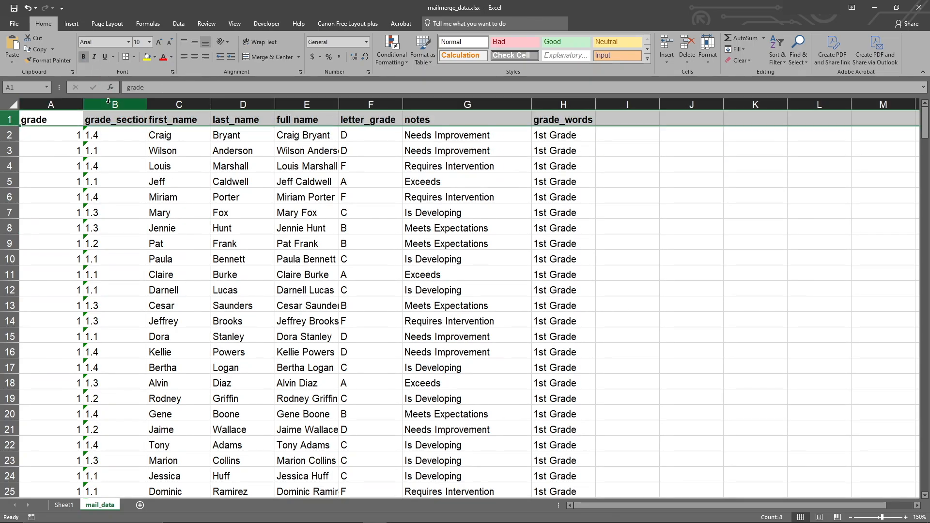
{"action": "left_click", "coordinate": [216, 182]}
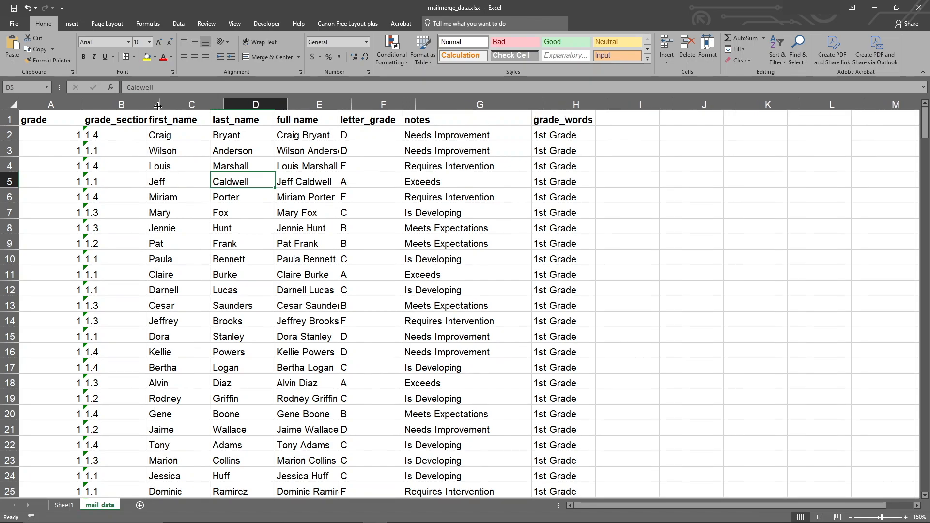
{"action": "double_click", "coordinate": [146, 105]}
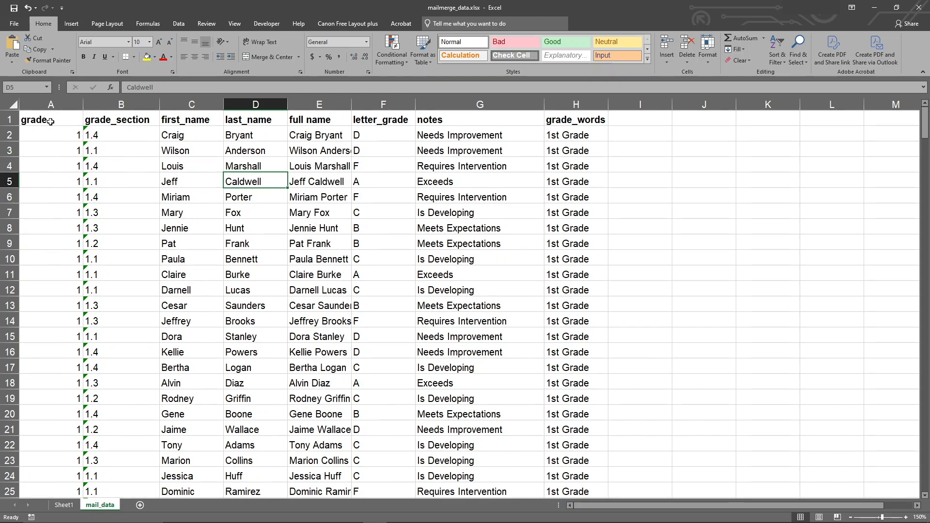
Clear the last_name, full name and letter_grade cells in row 4 (D4:F4) and close the workbook.
{"action": "scroll", "coordinate": [67, 189], "scroll_direction": "down", "scroll_amount": 4}
{"action": "scroll", "coordinate": [68, 210], "scroll_direction": "up", "scroll_amount": 4}
{"action": "left_click_drag", "start_coordinate": [230, 164], "coordinate": [304, 166]}
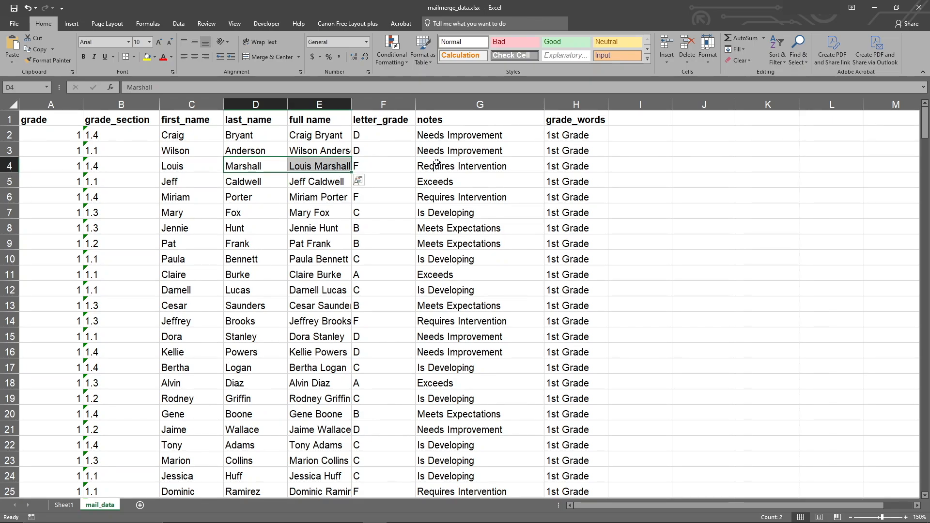
{"action": "left_click_drag", "start_coordinate": [376, 163], "coordinate": [239, 165]}
{"action": "key", "text": "BackSpace"}
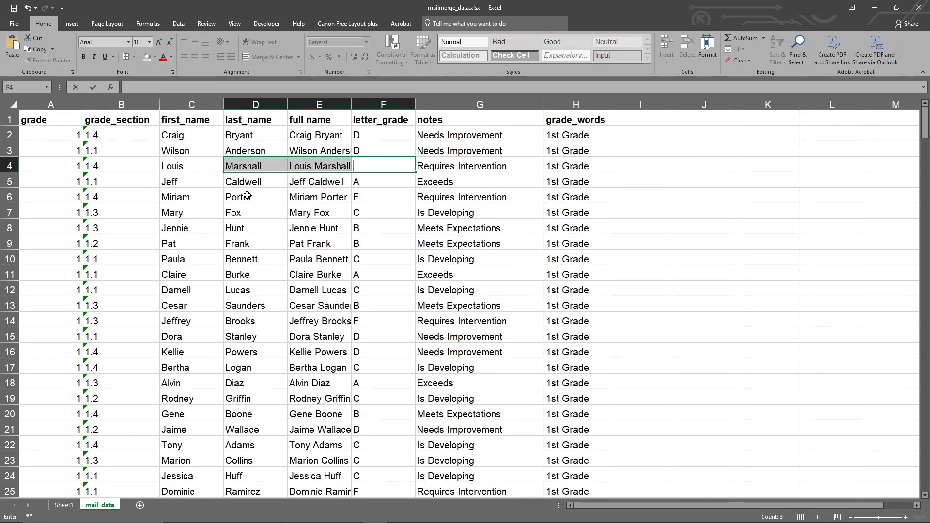
{"action": "left_click", "coordinate": [246, 192]}
{"action": "left_click", "coordinate": [249, 168]}
{"action": "key", "text": "BackSpace"}
{"action": "key", "text": "Right"}
{"action": "key", "text": "BackSpace"}
{"action": "key", "text": "Return"}
{"action": "left_click", "coordinate": [248, 170]}
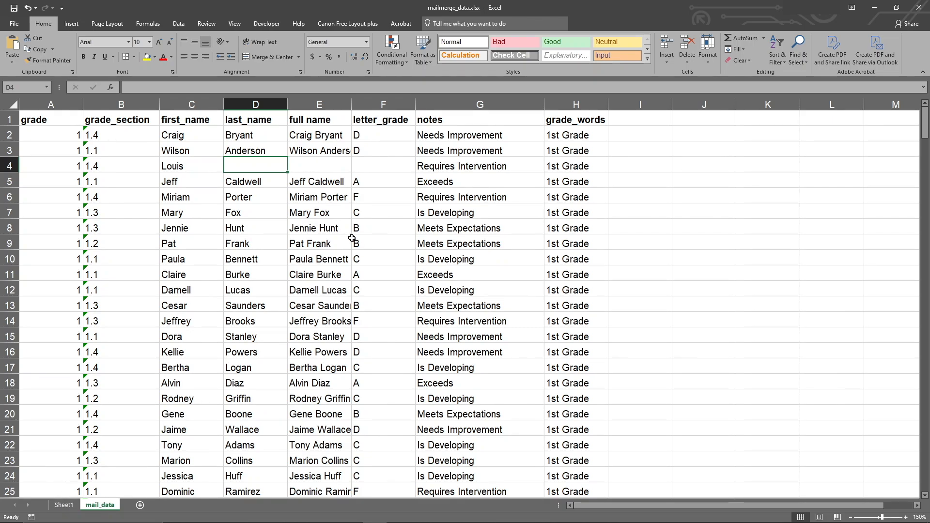
{"action": "left_click", "coordinate": [361, 165]}
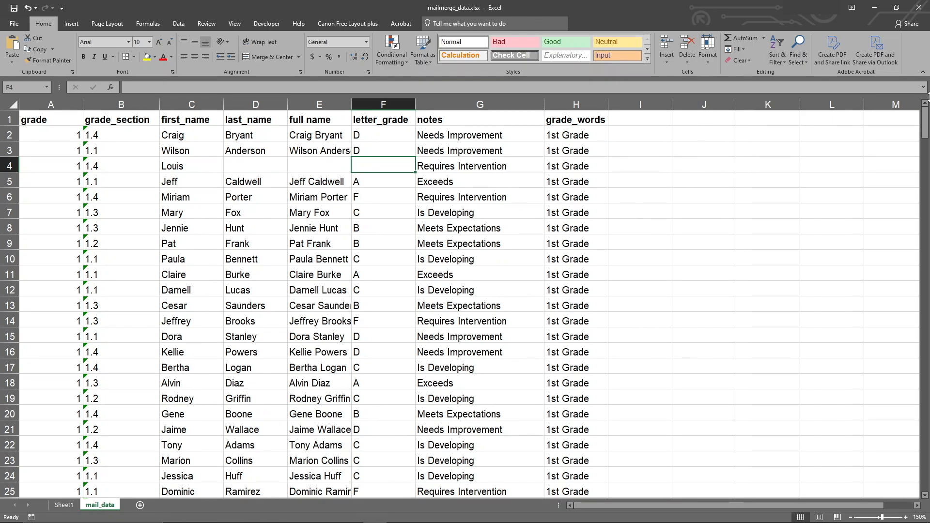
{"action": "left_click", "coordinate": [920, 7]}
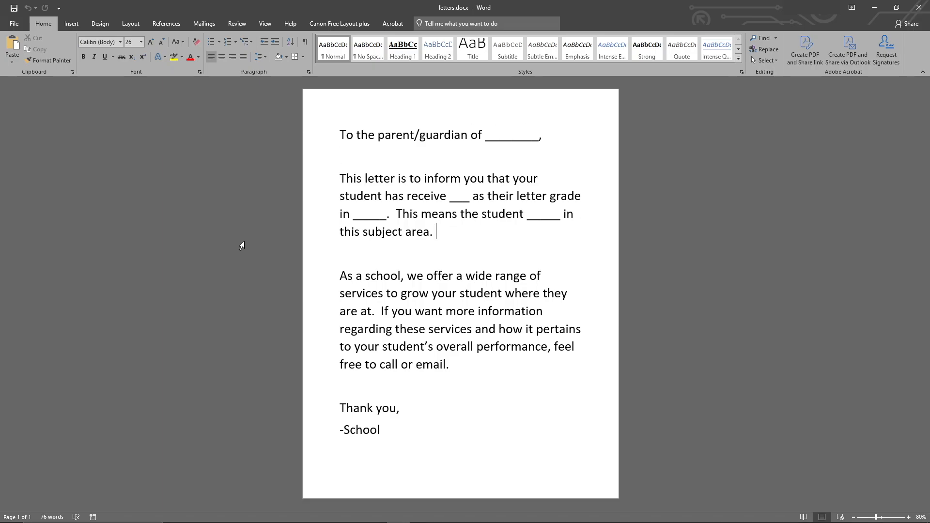
Start the Step-by-Step Mail Merge Wizard for letters based on the current document and advance to recipient selection.
{"action": "left_click", "coordinate": [200, 28]}
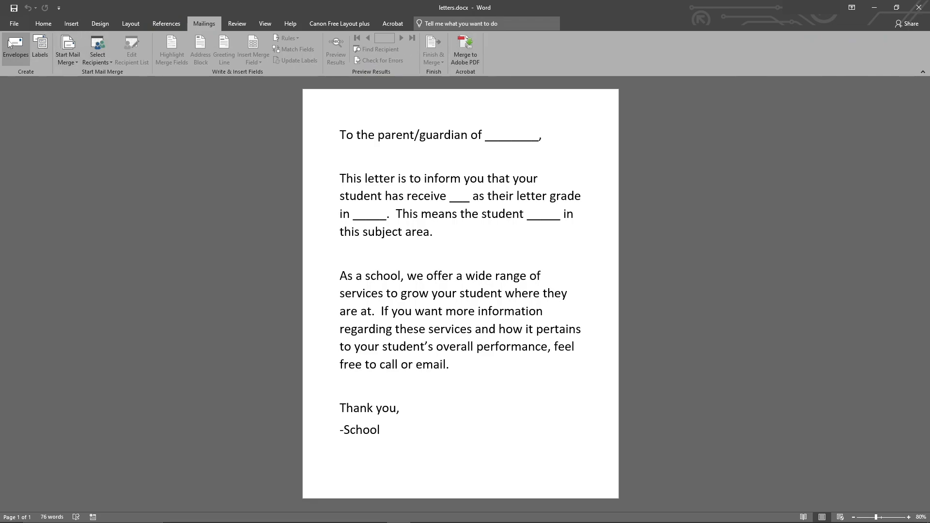
{"action": "left_click", "coordinate": [64, 60]}
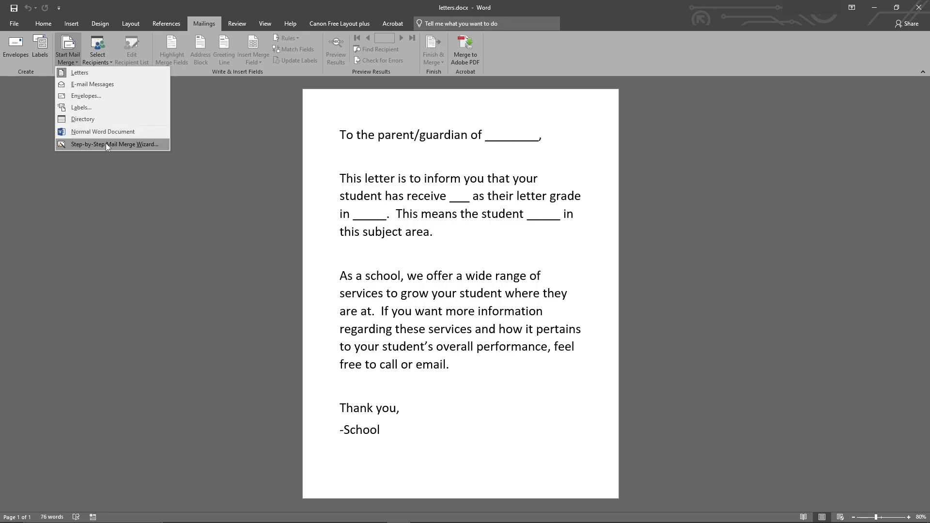
{"action": "left_click", "coordinate": [120, 144]}
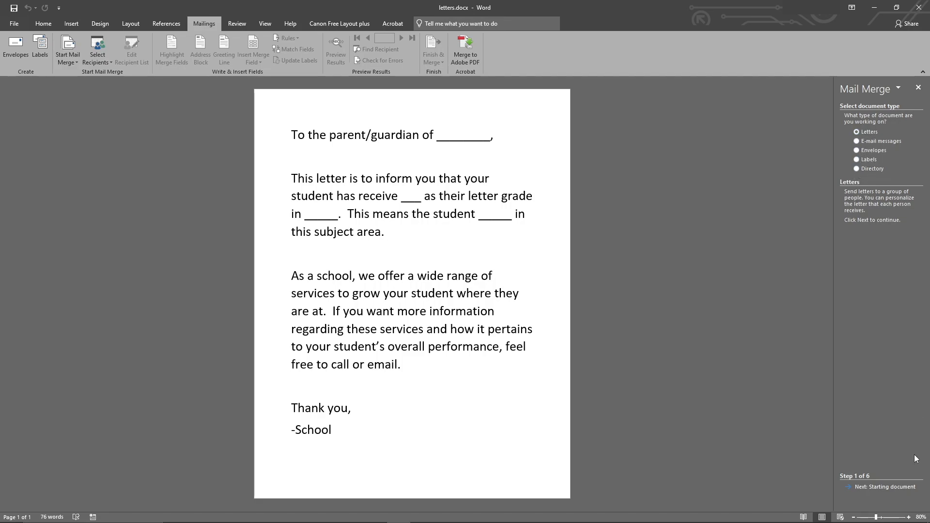
{"action": "left_click", "coordinate": [878, 488]}
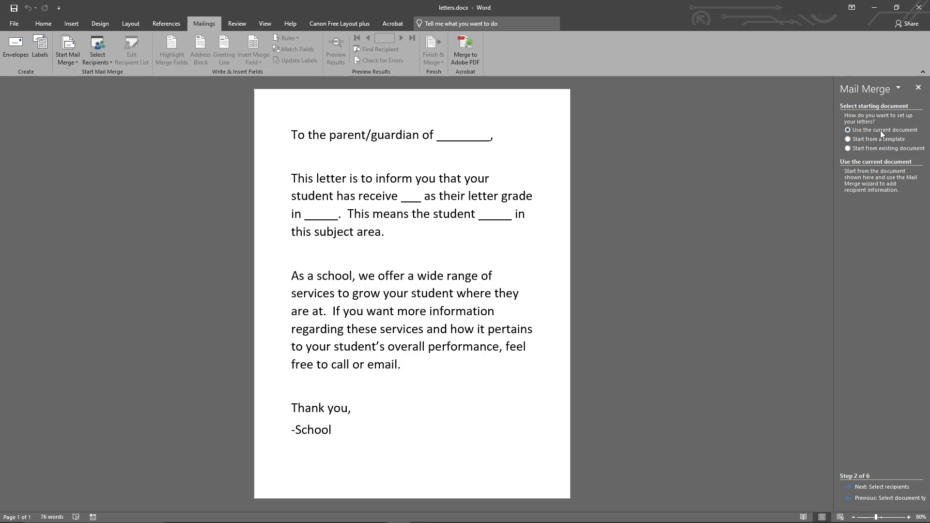
{"action": "left_click", "coordinate": [866, 489]}
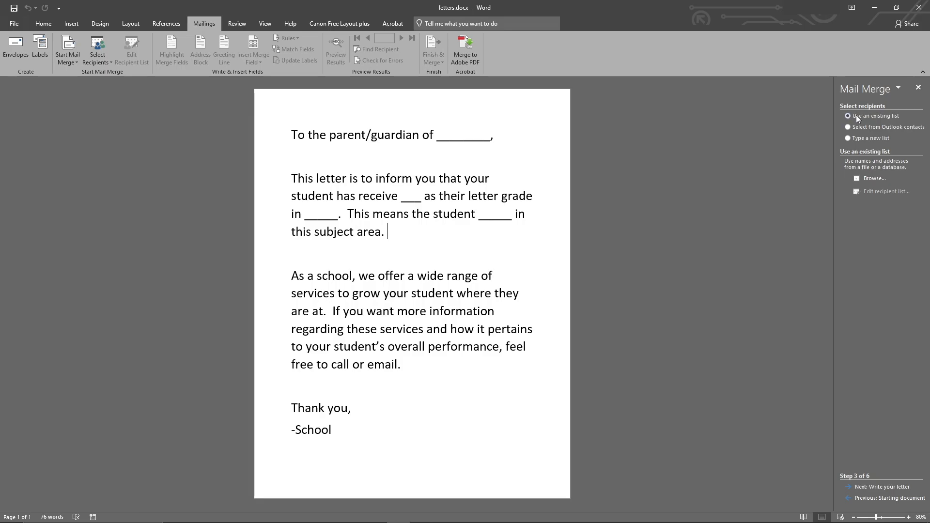
Load the mail_data$ table of mailmerge_data.xlsx from Downloads as the existing recipient list, with the first row as column headers.
{"action": "left_click", "coordinate": [872, 178]}
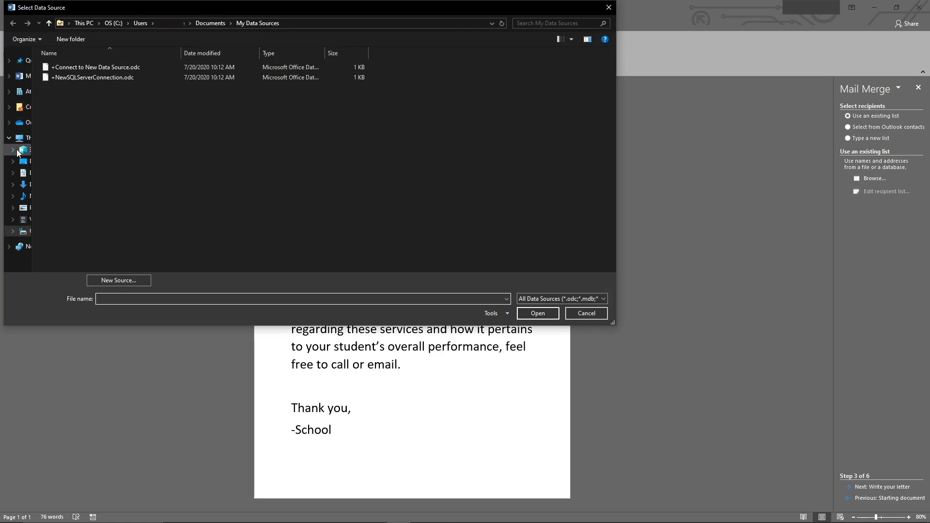
{"action": "left_click", "coordinate": [26, 189]}
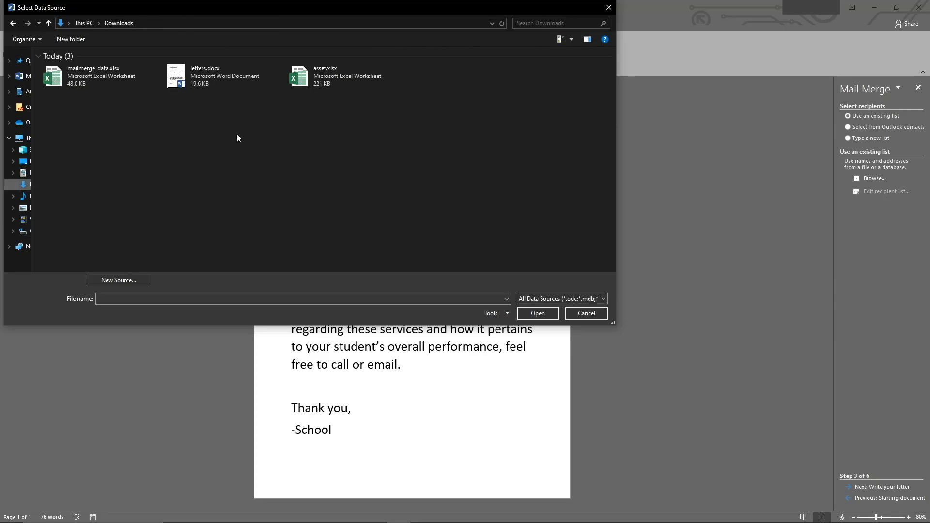
{"action": "left_click", "coordinate": [98, 71]}
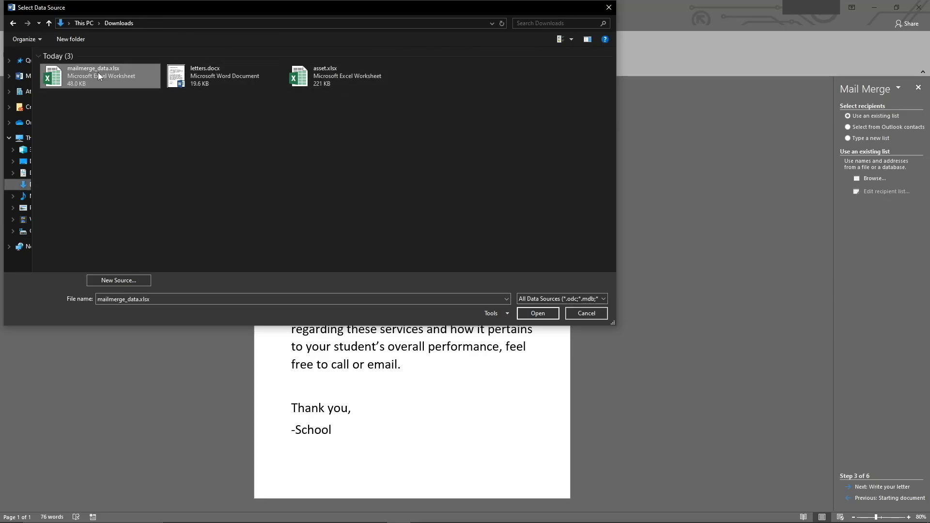
{"action": "left_click", "coordinate": [534, 315]}
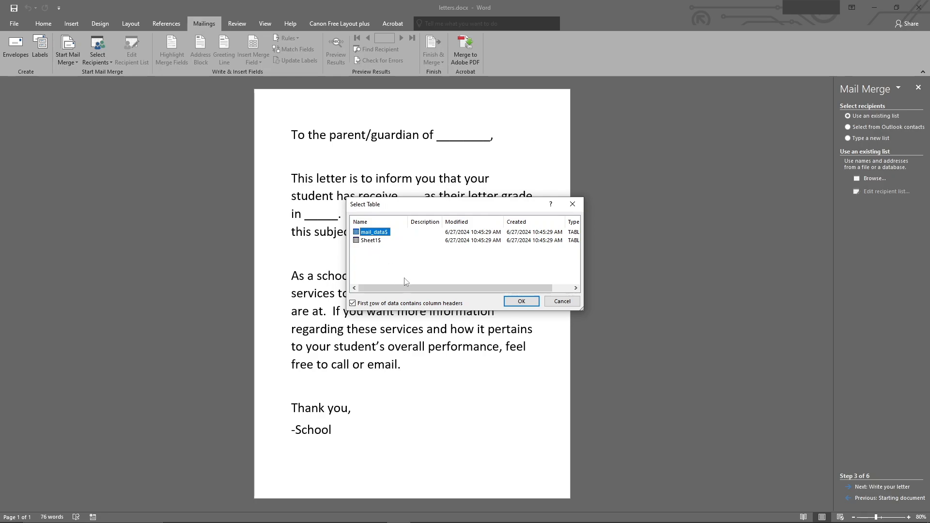
{"action": "left_click_drag", "start_coordinate": [408, 287], "coordinate": [373, 273]}
{"action": "left_click", "coordinate": [353, 304]}
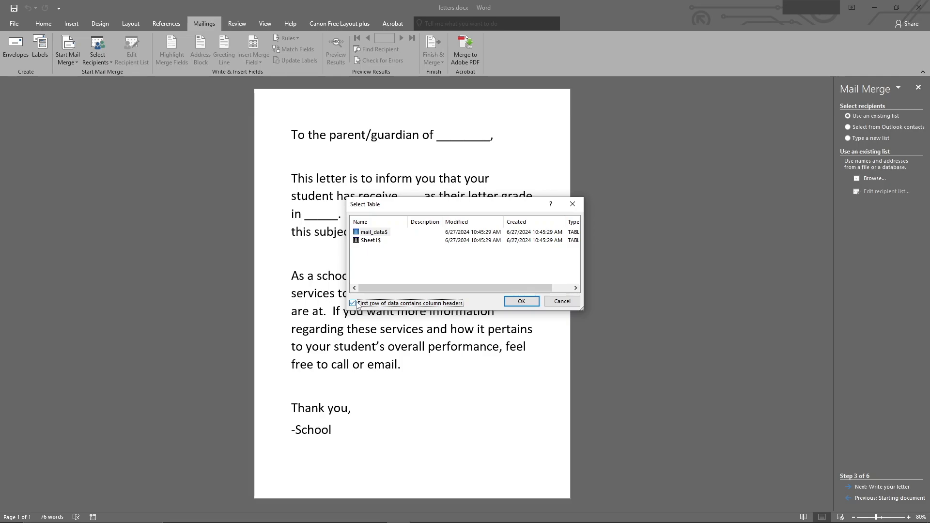
{"action": "left_click", "coordinate": [518, 301]}
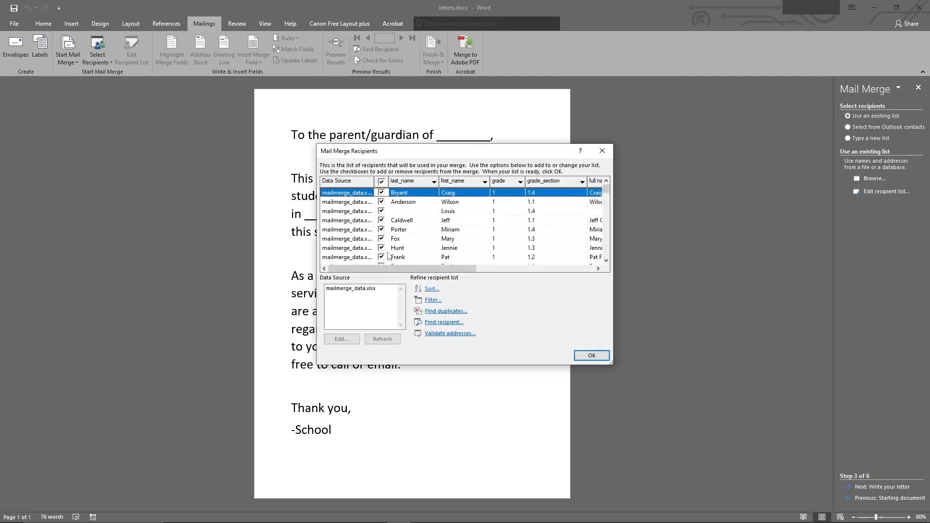
Sort the mail merge recipients in ascending order by grade, grade_section and last_name.
{"action": "left_click_drag", "start_coordinate": [397, 268], "coordinate": [333, 269]}
{"action": "left_click_drag", "start_coordinate": [370, 269], "coordinate": [392, 266]}
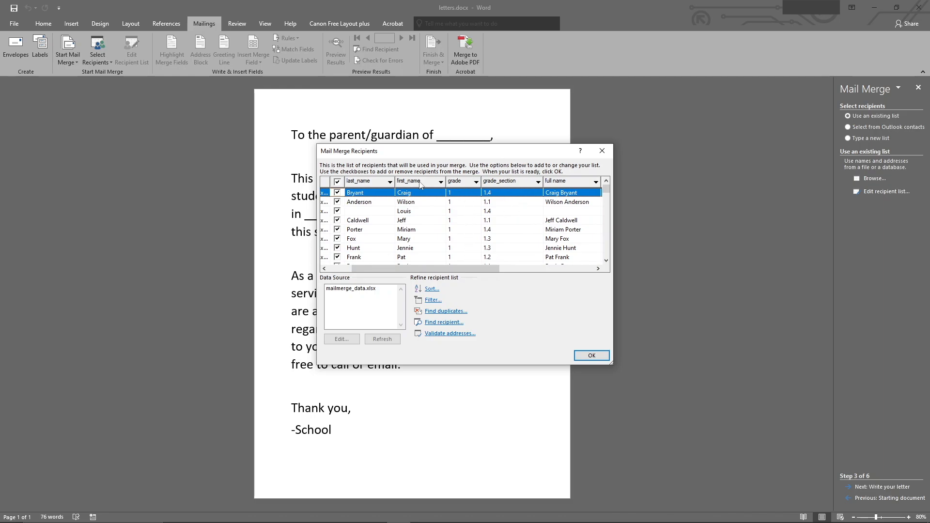
{"action": "left_click", "coordinate": [431, 291]}
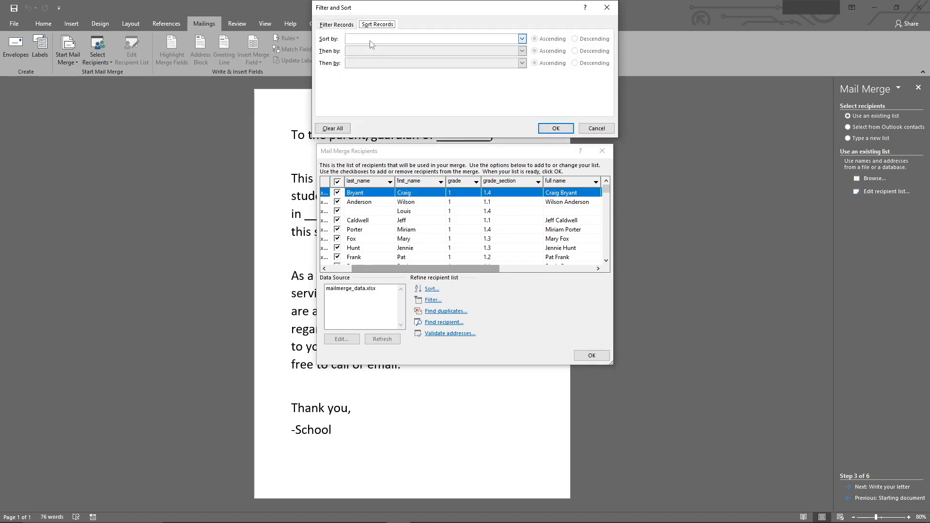
{"action": "left_click", "coordinate": [523, 40]}
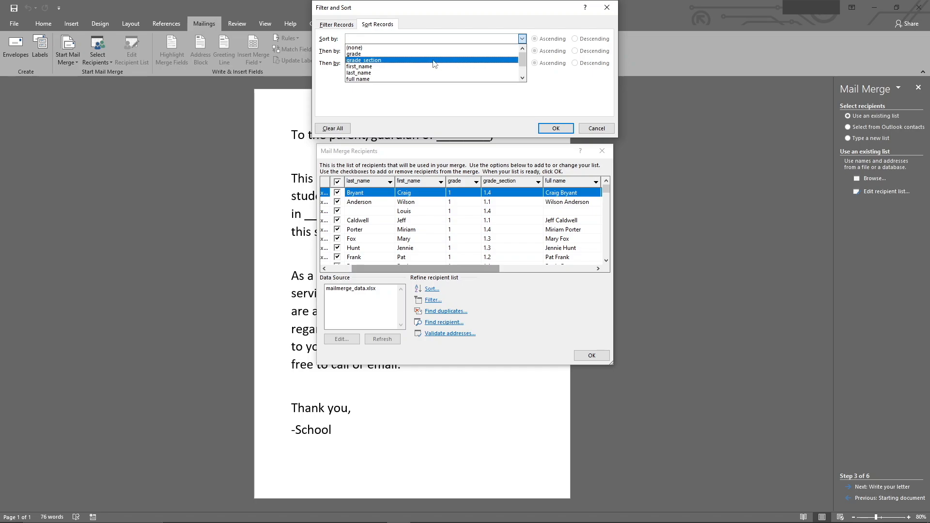
{"action": "left_click", "coordinate": [382, 54]}
{"action": "left_click", "coordinate": [515, 54]}
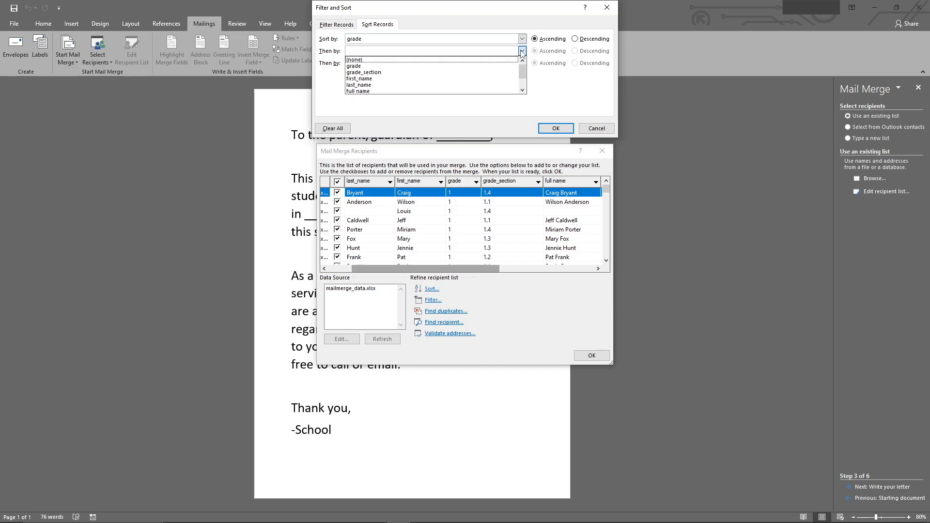
{"action": "left_click", "coordinate": [379, 78]}
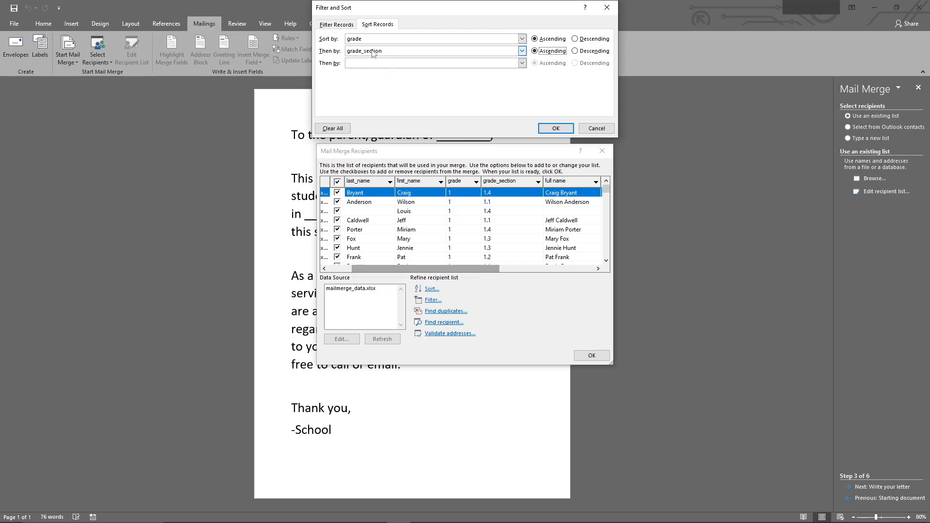
{"action": "left_click", "coordinate": [522, 63]}
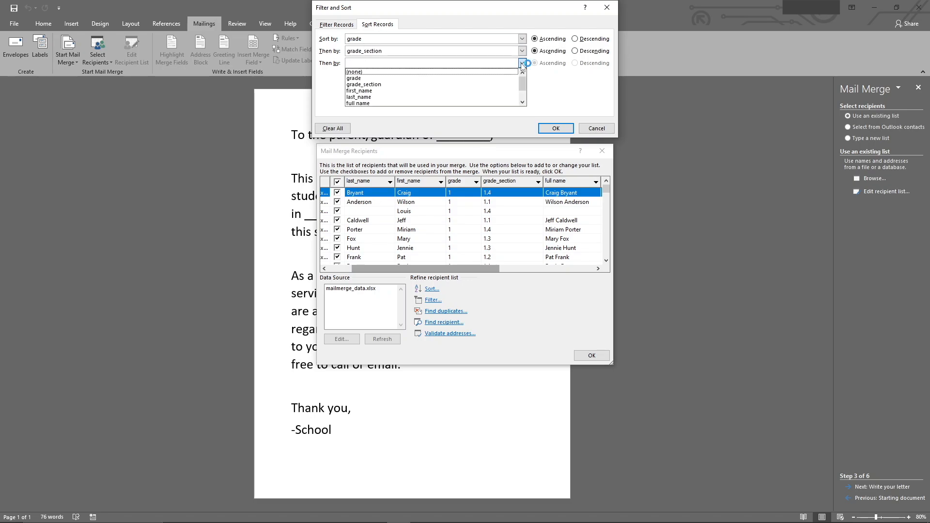
{"action": "left_click", "coordinate": [404, 98]}
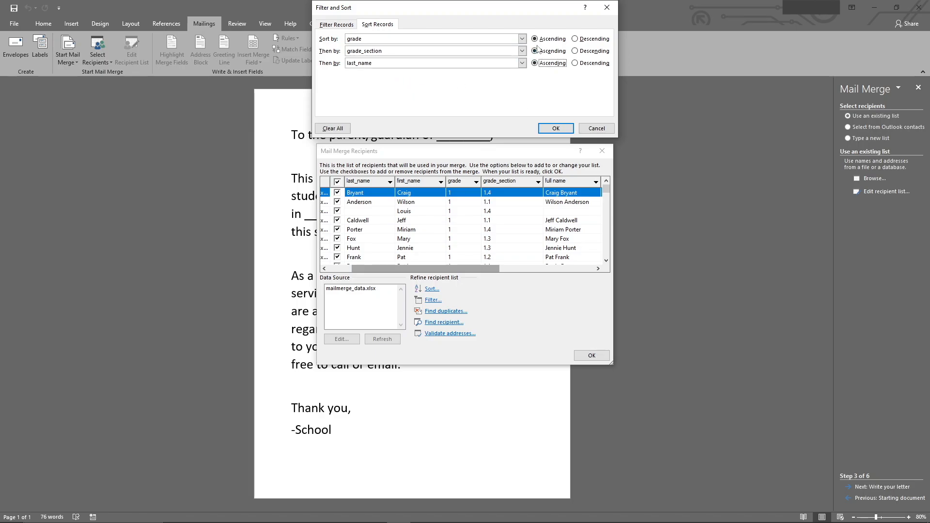
{"action": "left_click", "coordinate": [556, 129]}
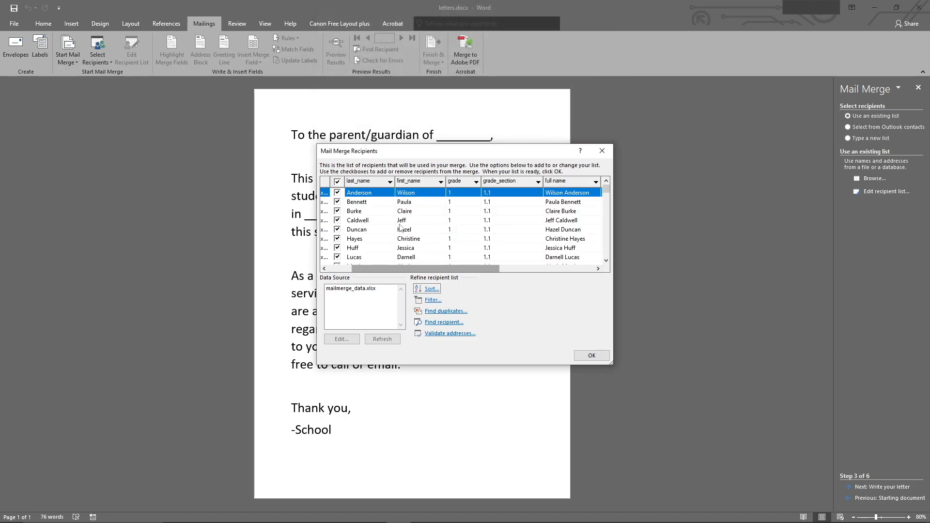
Examine the recipient list for its order by grade section and last name and for records with blank names.
{"action": "scroll", "coordinate": [501, 207], "scroll_direction": "down", "scroll_amount": 1}
{"action": "scroll", "coordinate": [501, 207], "scroll_direction": "up", "scroll_amount": 1}
{"action": "scroll", "coordinate": [501, 211], "scroll_direction": "down", "scroll_amount": 9}
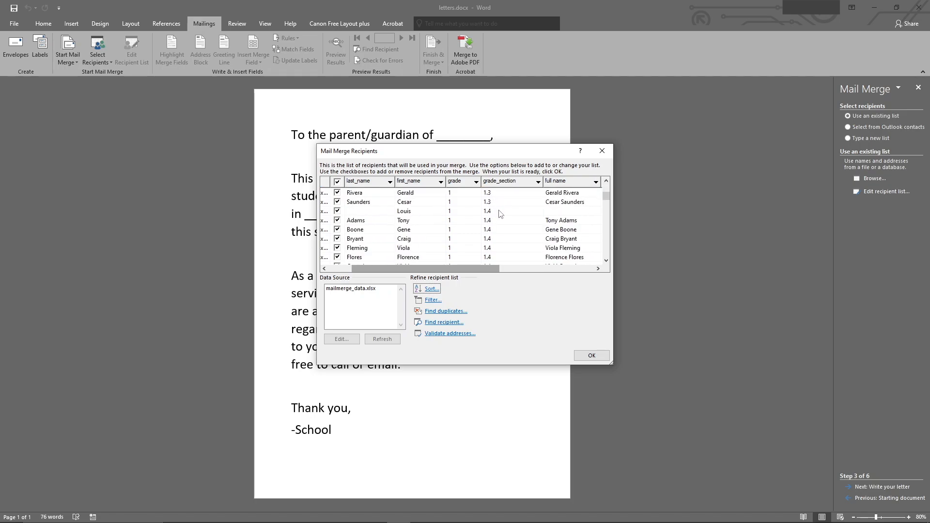
{"action": "scroll", "coordinate": [369, 204], "scroll_direction": "up", "scroll_amount": 2}
{"action": "scroll", "coordinate": [370, 208], "scroll_direction": "down", "scroll_amount": 1}
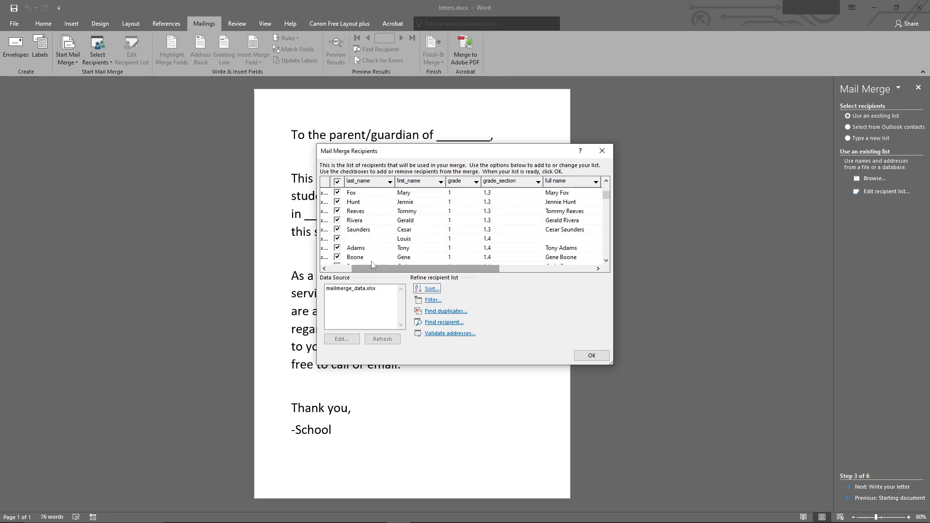
{"action": "left_click_drag", "start_coordinate": [376, 269], "coordinate": [335, 264]}
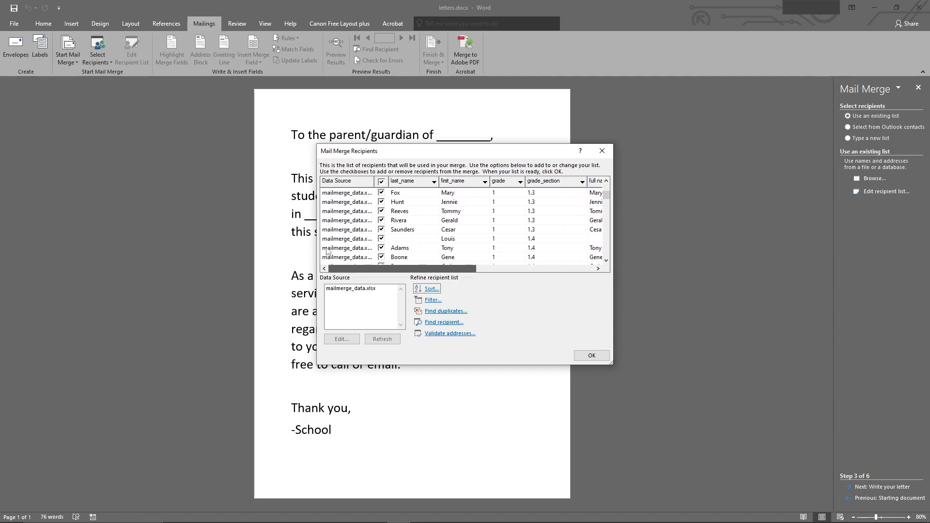
{"action": "scroll", "coordinate": [418, 221], "scroll_direction": "down", "scroll_amount": 1}
{"action": "scroll", "coordinate": [419, 221], "scroll_direction": "up", "scroll_amount": 1}
Filter the mail merge recipients to records whose last_name is blank.
{"action": "left_click", "coordinate": [427, 300]}
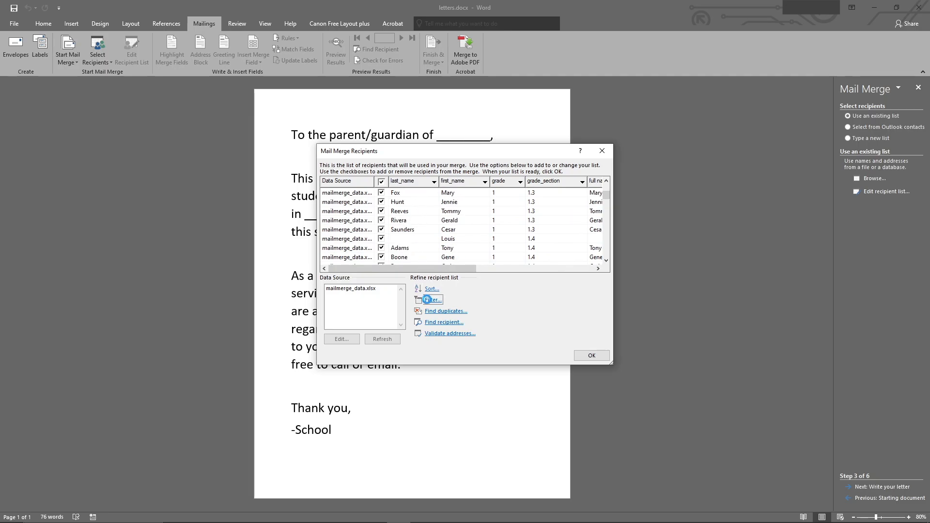
{"action": "left_click", "coordinate": [423, 47]}
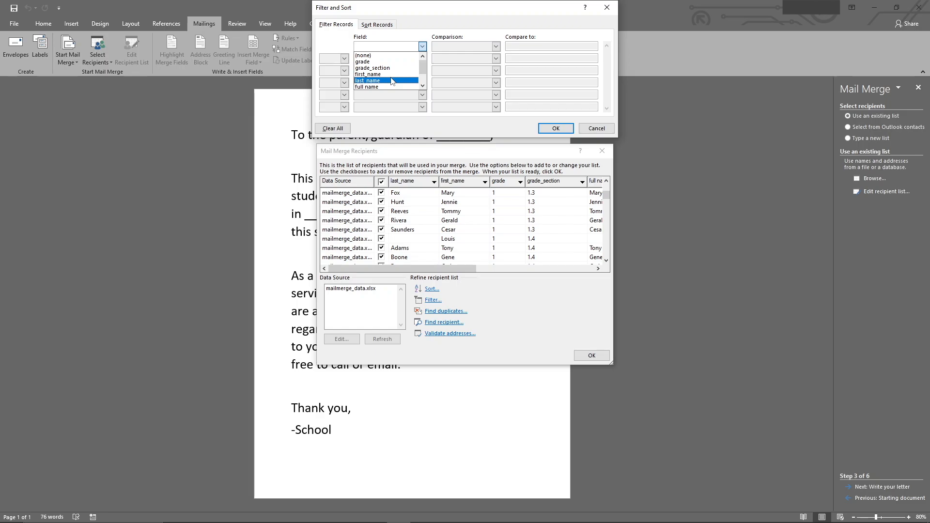
{"action": "left_click", "coordinate": [392, 81]}
{"action": "left_click", "coordinate": [496, 47]}
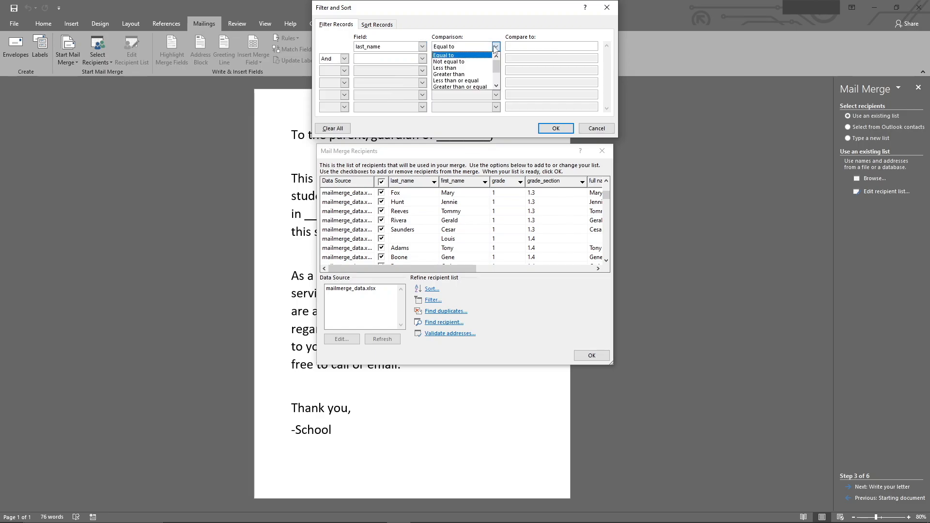
{"action": "left_click", "coordinate": [456, 61]}
{"action": "left_click", "coordinate": [524, 46]}
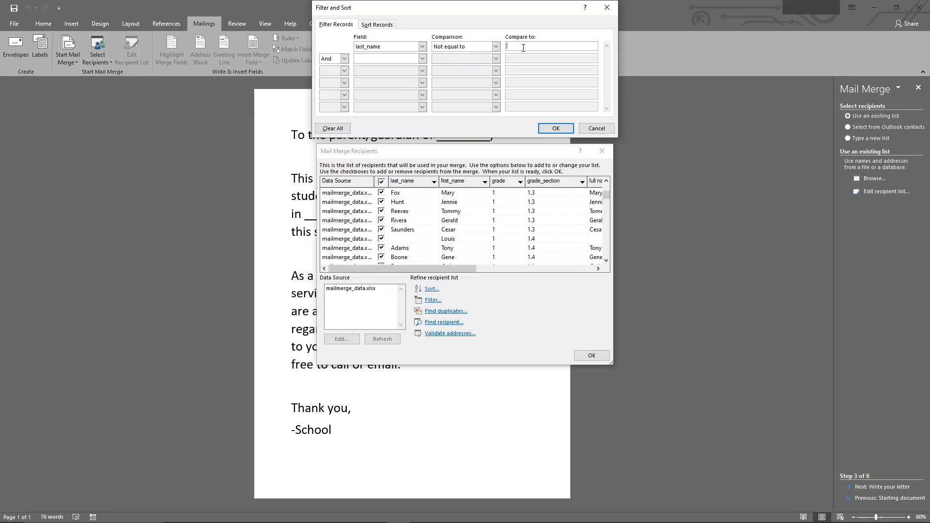
{"action": "left_click", "coordinate": [497, 48]}
{"action": "scroll", "coordinate": [477, 73], "scroll_direction": "down", "scroll_amount": 1}
{"action": "left_click", "coordinate": [455, 84]}
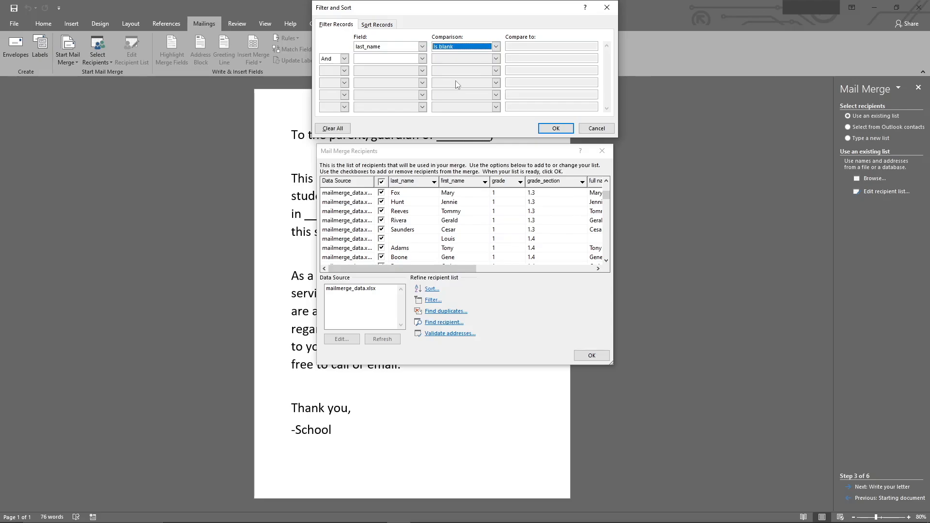
{"action": "left_click", "coordinate": [557, 128]}
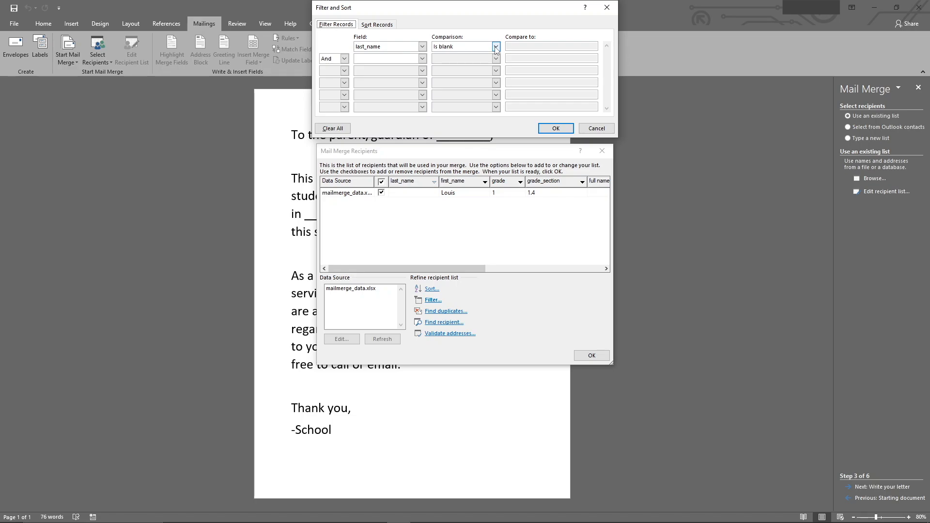
Change the last_name filter comparison to Is not blank and check the filtered recipient list.
{"action": "left_click", "coordinate": [496, 47]}
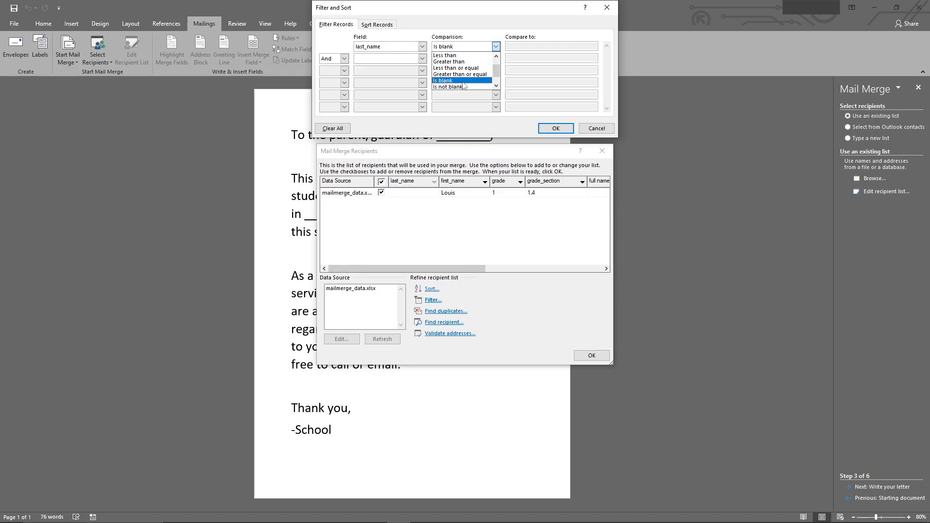
{"action": "left_click", "coordinate": [458, 81]}
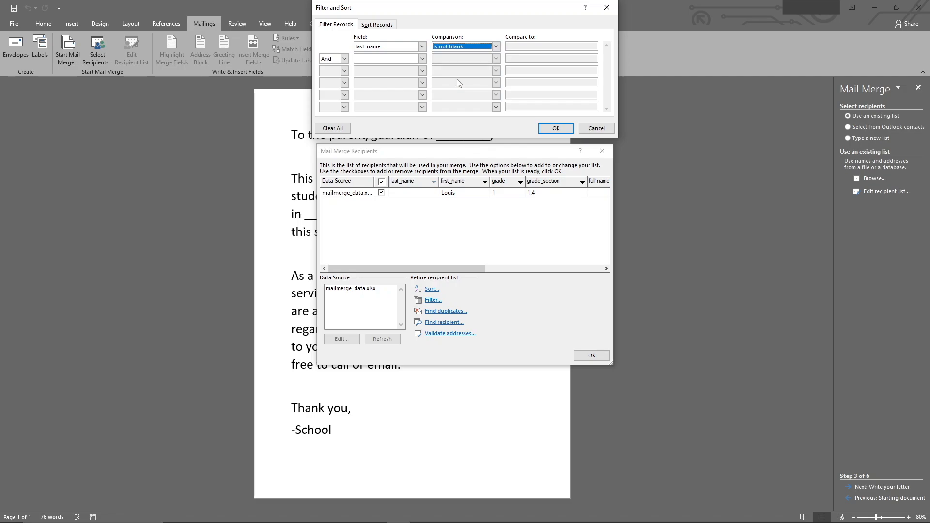
{"action": "left_click", "coordinate": [556, 128]}
{"action": "scroll", "coordinate": [434, 246], "scroll_direction": "down", "scroll_amount": 10}
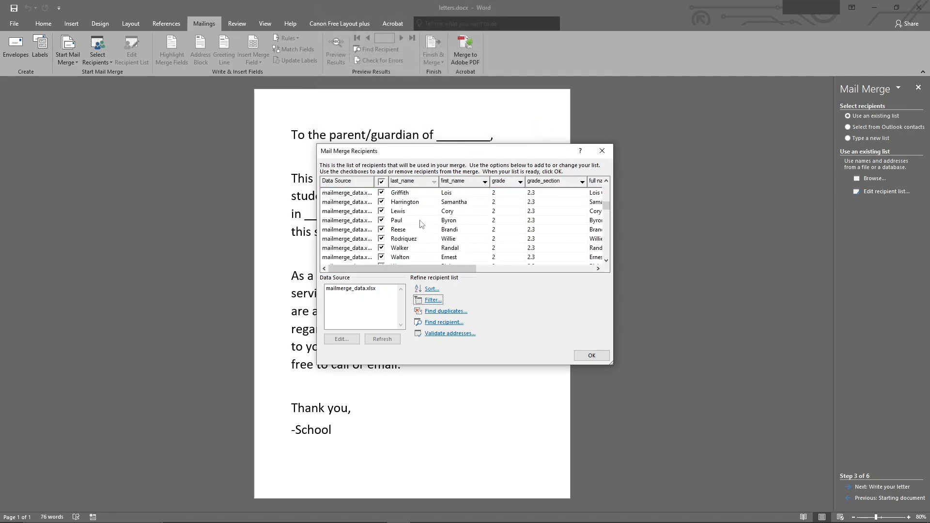
{"action": "scroll", "coordinate": [432, 242], "scroll_direction": "down", "scroll_amount": 4}
{"action": "left_click_drag", "start_coordinate": [607, 216], "coordinate": [609, 167]}
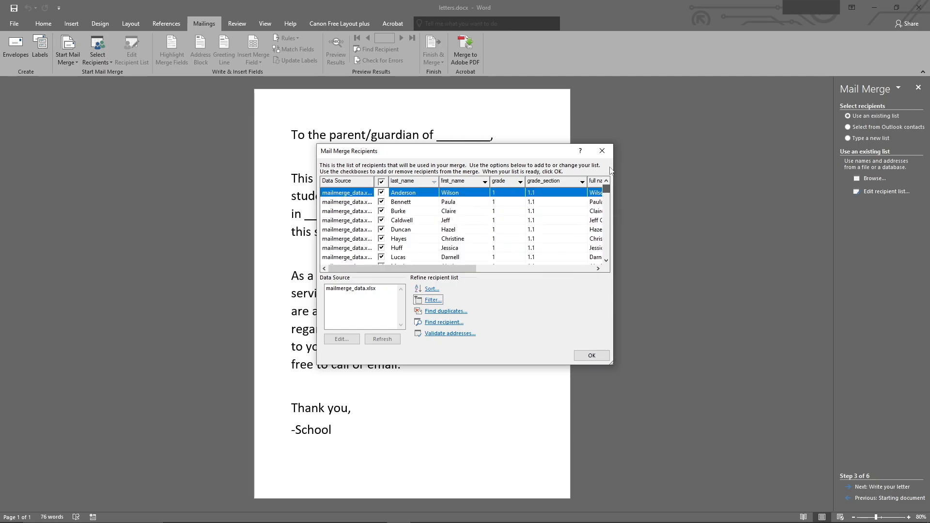
Remove the last_name filter by setting its field to (none), and look through the full recipient list.
{"action": "left_click", "coordinate": [433, 182]}
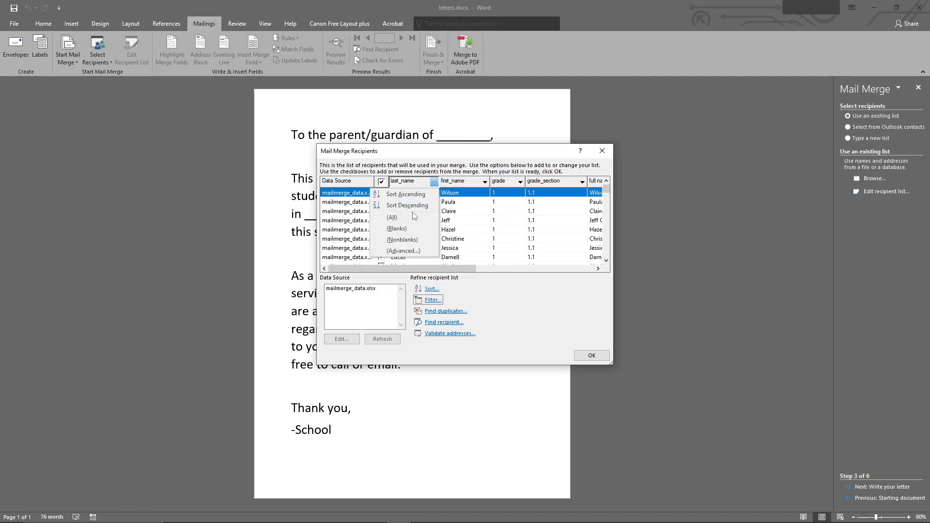
{"action": "left_click", "coordinate": [432, 300]}
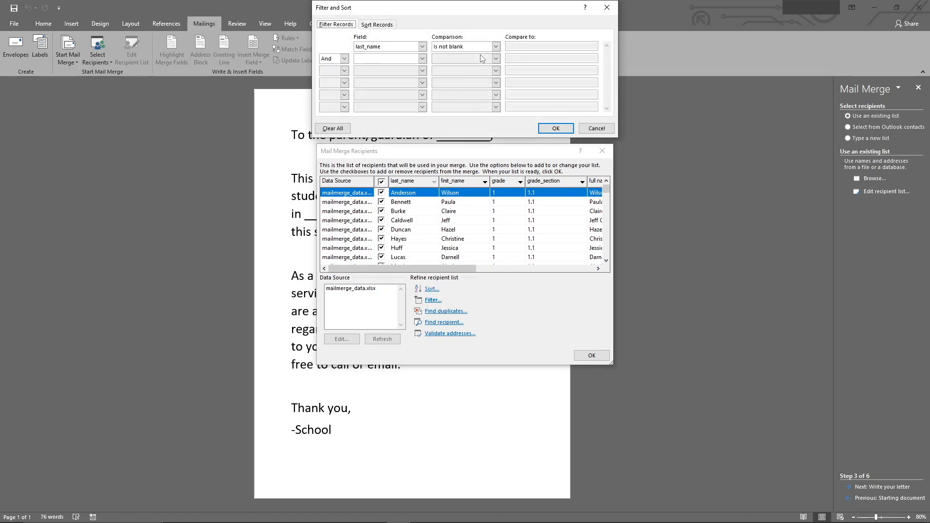
{"action": "left_click", "coordinate": [482, 48]}
{"action": "left_click", "coordinate": [496, 46]}
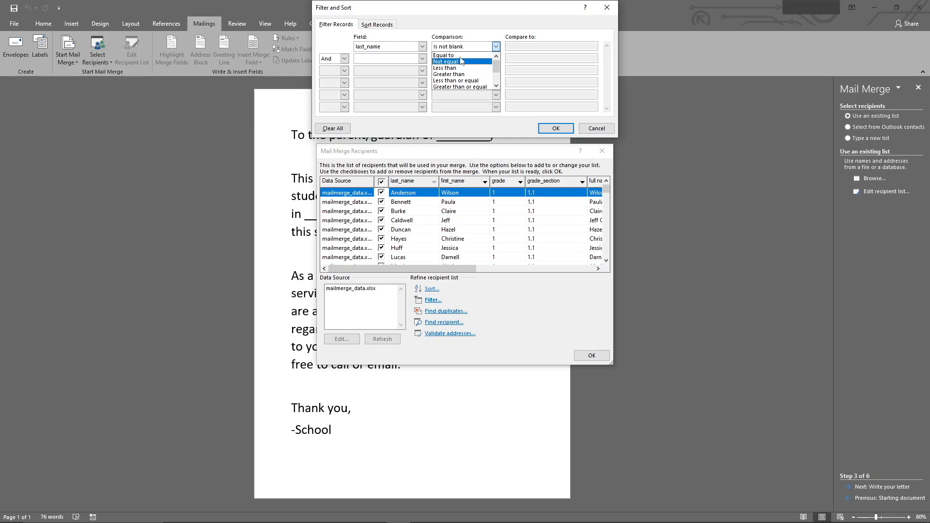
{"action": "left_click", "coordinate": [426, 46]}
{"action": "left_click", "coordinate": [423, 46]}
{"action": "left_click", "coordinate": [380, 57]}
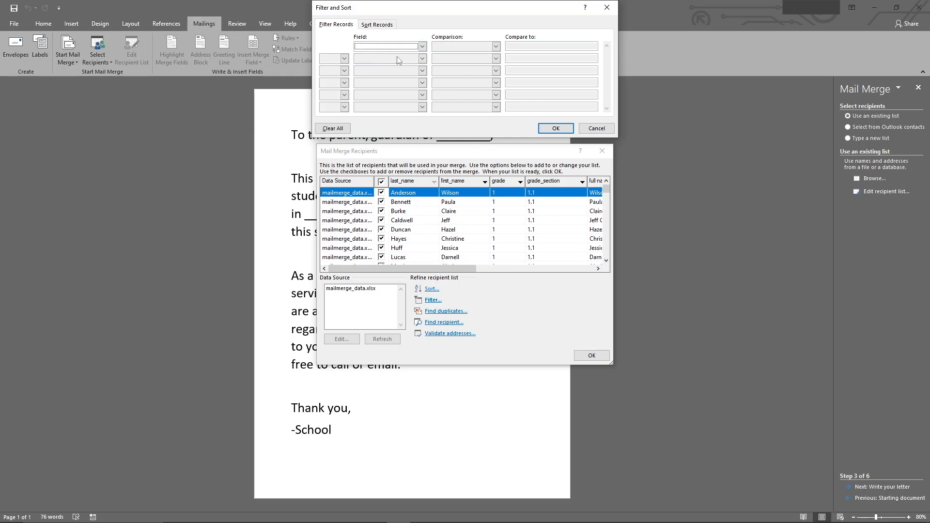
{"action": "left_click", "coordinate": [553, 128]}
{"action": "scroll", "coordinate": [397, 215], "scroll_direction": "down", "scroll_amount": 10}
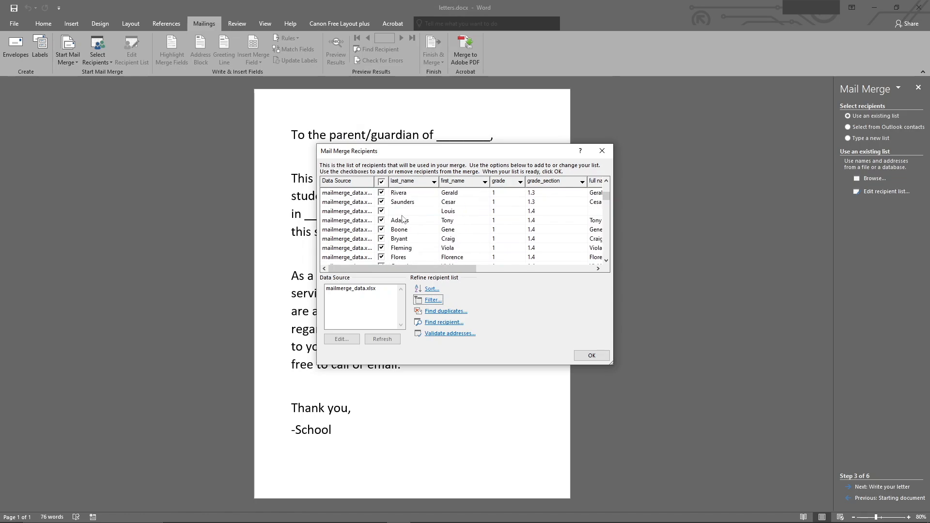
Exclude the grade section 1.4 recipient with the blank last name, include it again, and return to the start of the list.
{"action": "left_click", "coordinate": [403, 212]}
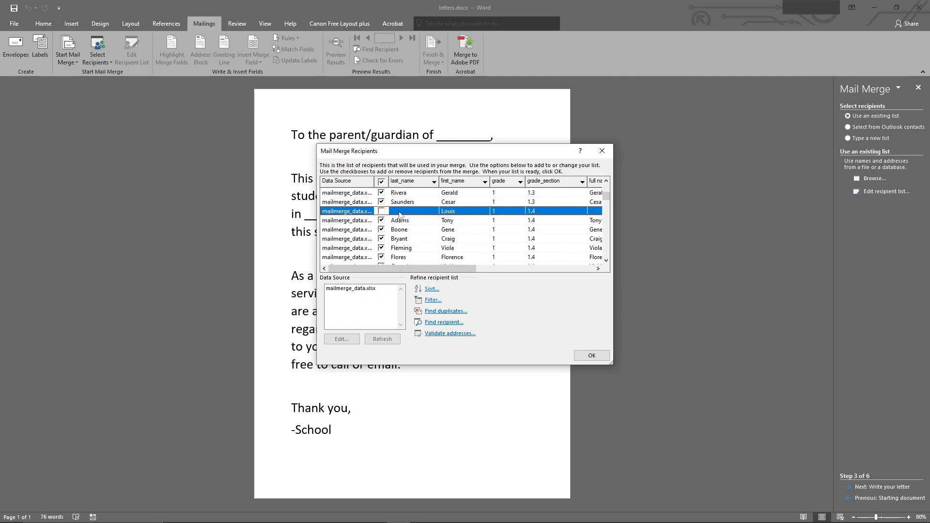
{"action": "left_click", "coordinate": [382, 211]}
{"action": "scroll", "coordinate": [397, 213], "scroll_direction": "up", "scroll_amount": 5}
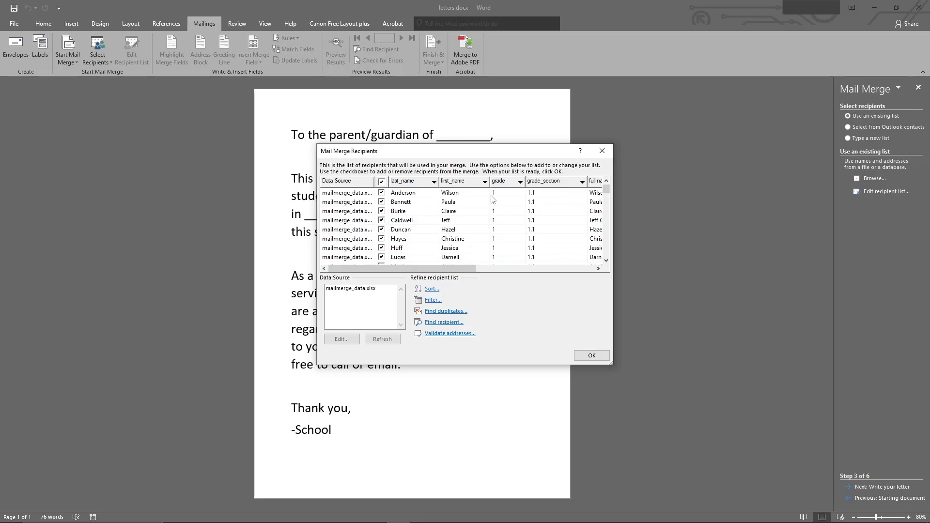
{"action": "scroll", "coordinate": [493, 199], "scroll_direction": "down", "scroll_amount": 5}
{"action": "left_click", "coordinate": [509, 212]}
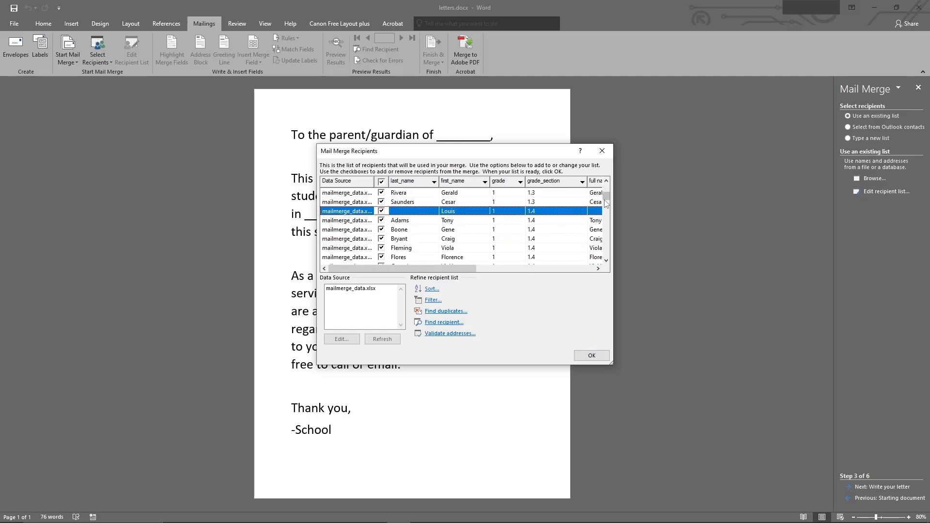
{"action": "left_click_drag", "start_coordinate": [608, 201], "coordinate": [609, 183]}
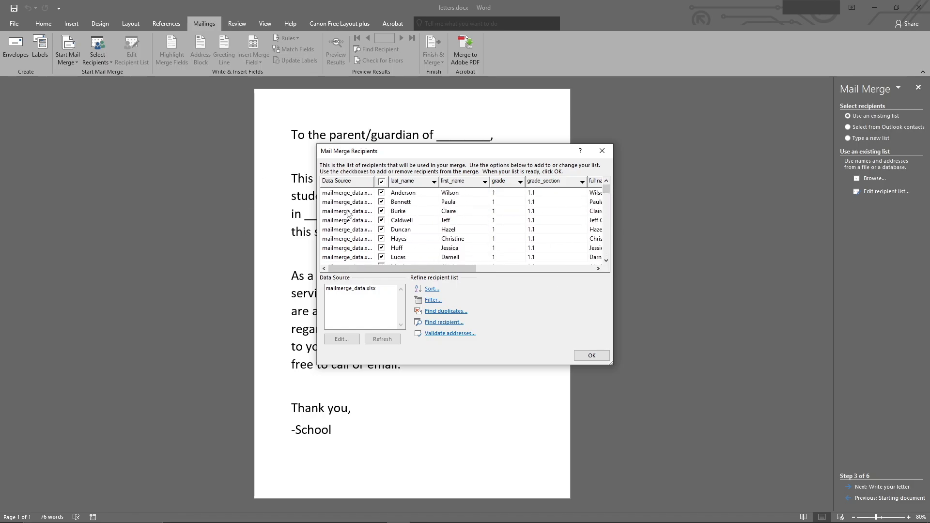
Accept the recipient list and advance the wizard to writing the letter, widening the Mail Merge pane.
{"action": "left_click", "coordinate": [592, 355]}
{"action": "left_click", "coordinate": [861, 485]}
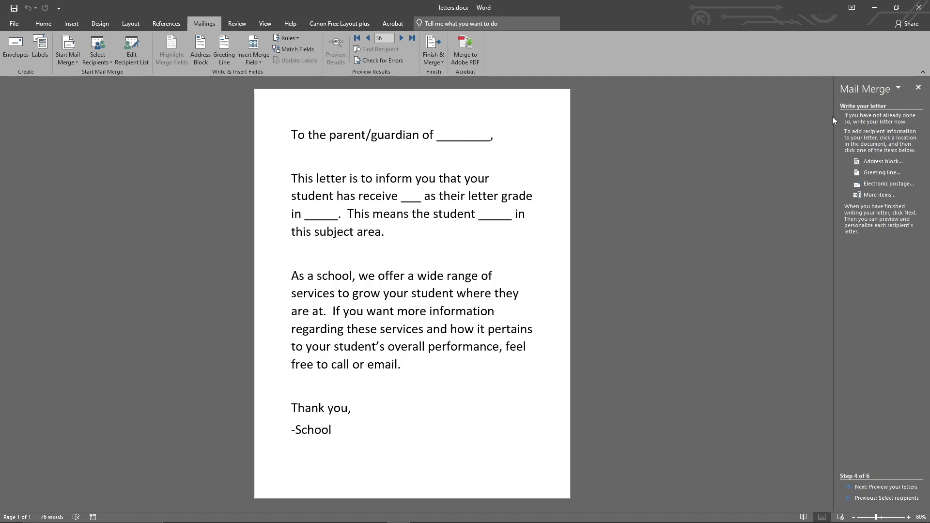
{"action": "left_click_drag", "start_coordinate": [836, 116], "coordinate": [798, 114]}
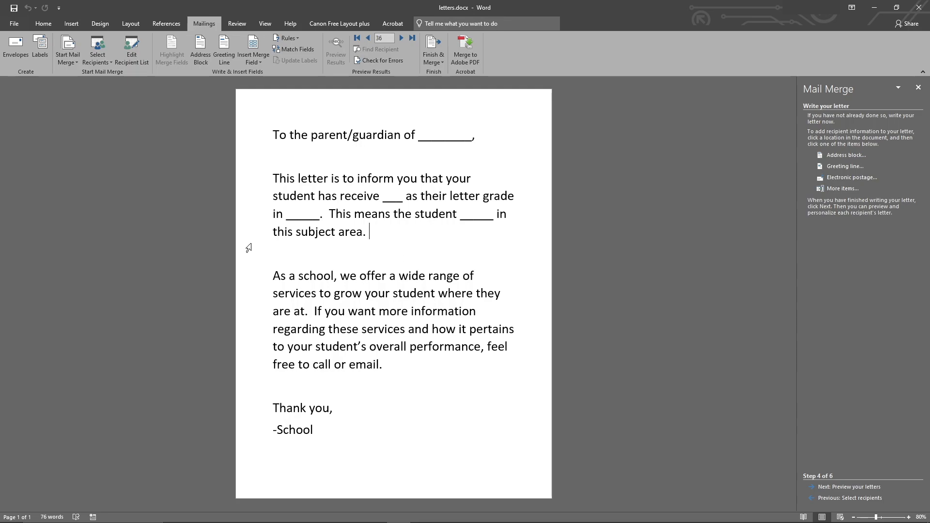
Look at the greeting line format options and close them without inserting a greeting.
{"action": "left_click", "coordinate": [833, 168]}
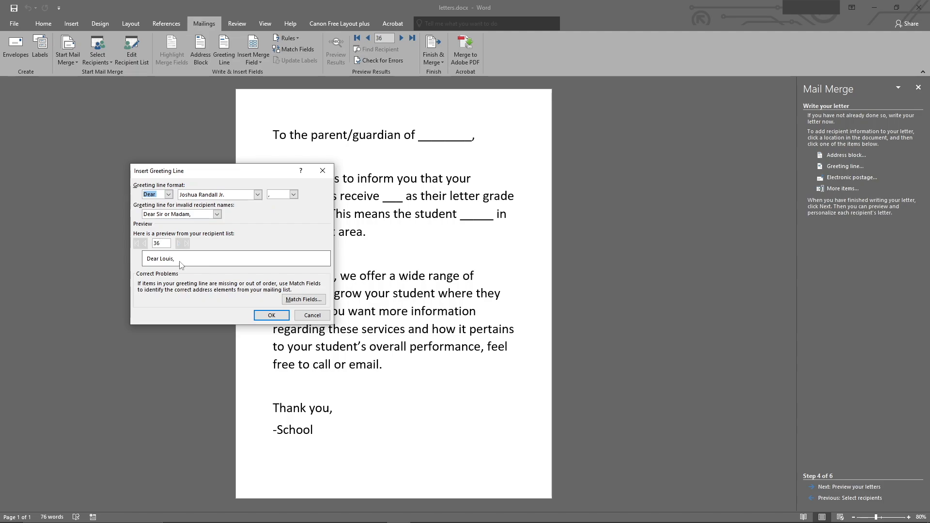
{"action": "left_click", "coordinate": [303, 320]}
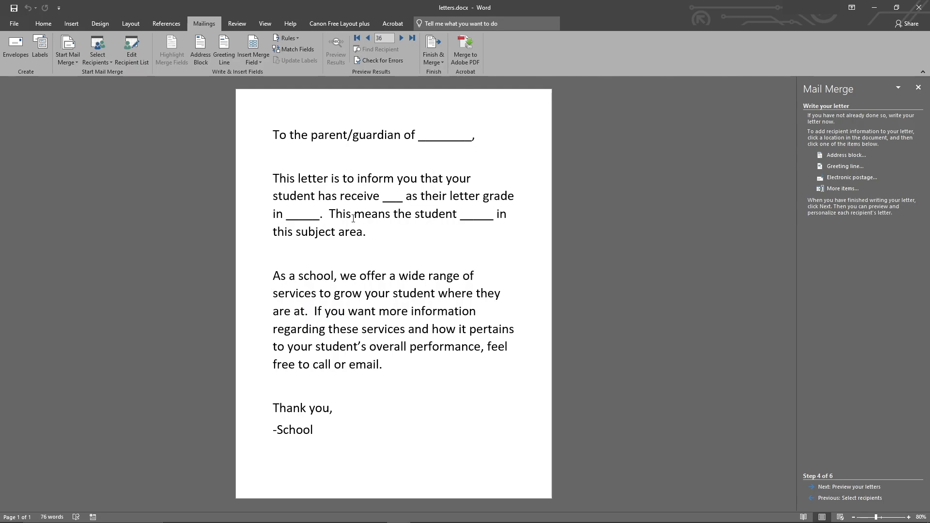
Replace the blank after "To the parent/guardian of" with the first_name and last_name merge fields, separated by a space and followed by a comma.
{"action": "double_click", "coordinate": [432, 138]}
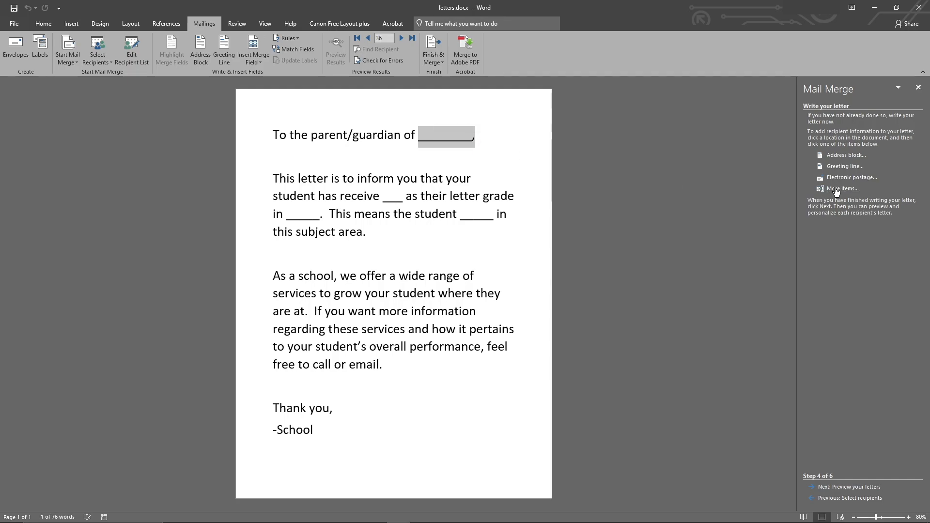
{"action": "left_click", "coordinate": [833, 189]}
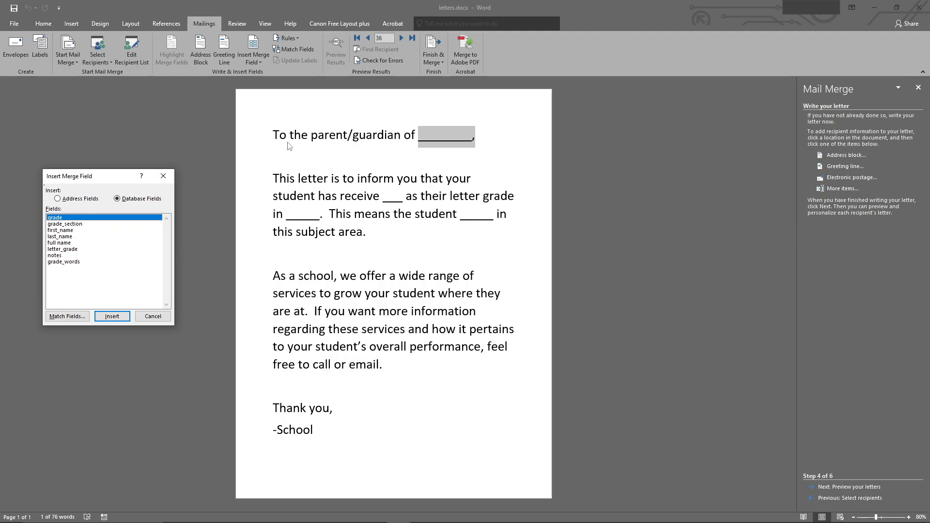
{"action": "left_click", "coordinate": [56, 231]}
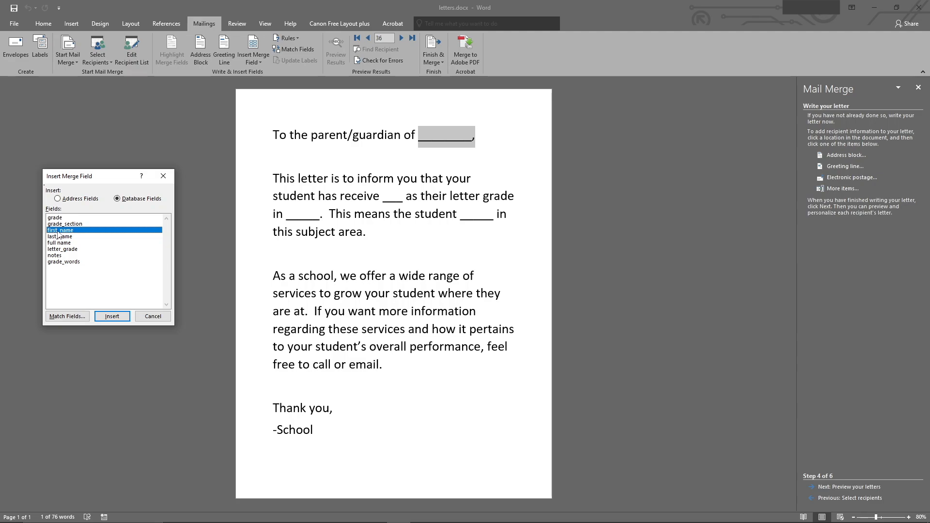
{"action": "double_click", "coordinate": [55, 232]}
{"action": "left_click", "coordinate": [62, 237]}
{"action": "double_click", "coordinate": [63, 238]}
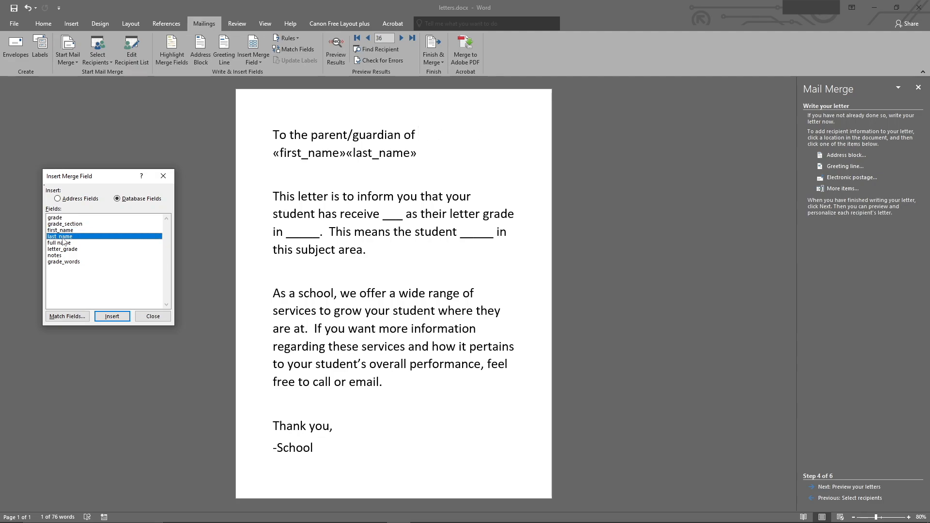
{"action": "left_click", "coordinate": [153, 316]}
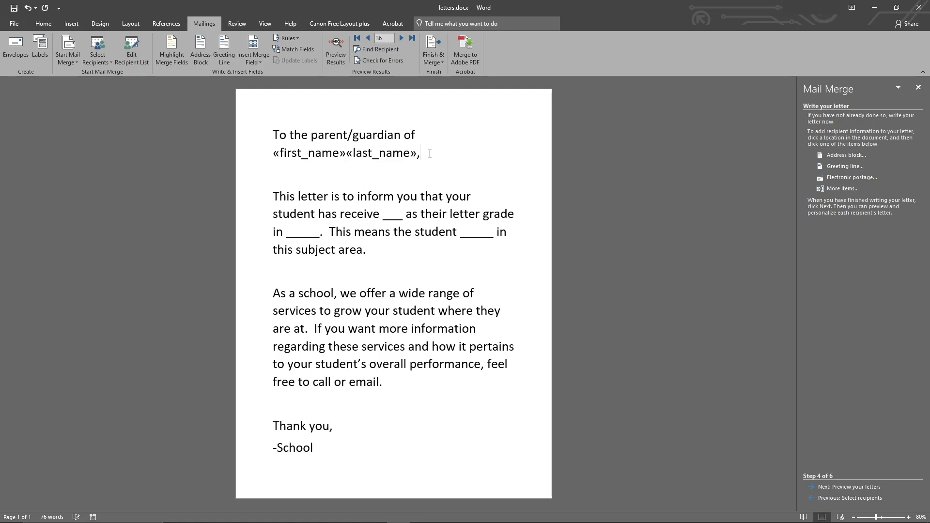
{"action": "left_click", "coordinate": [347, 153]}
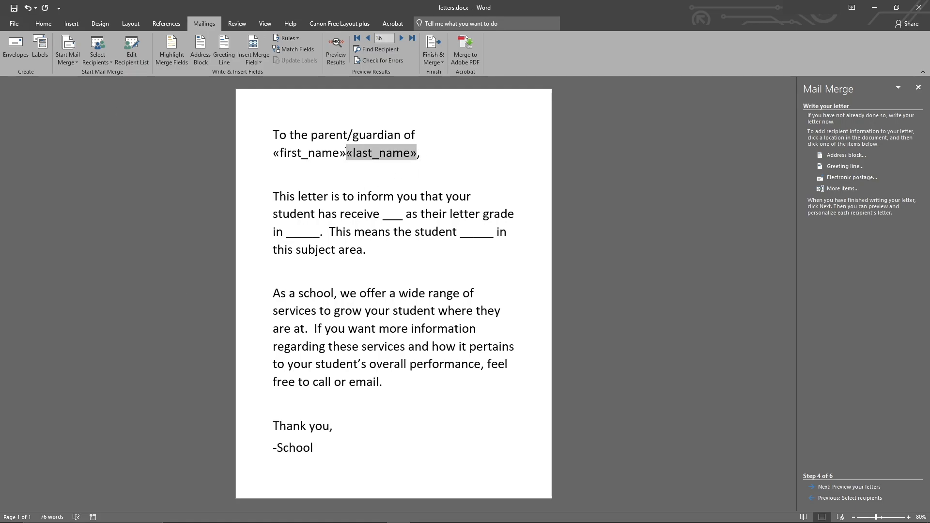
{"action": "left_click", "coordinate": [364, 169]}
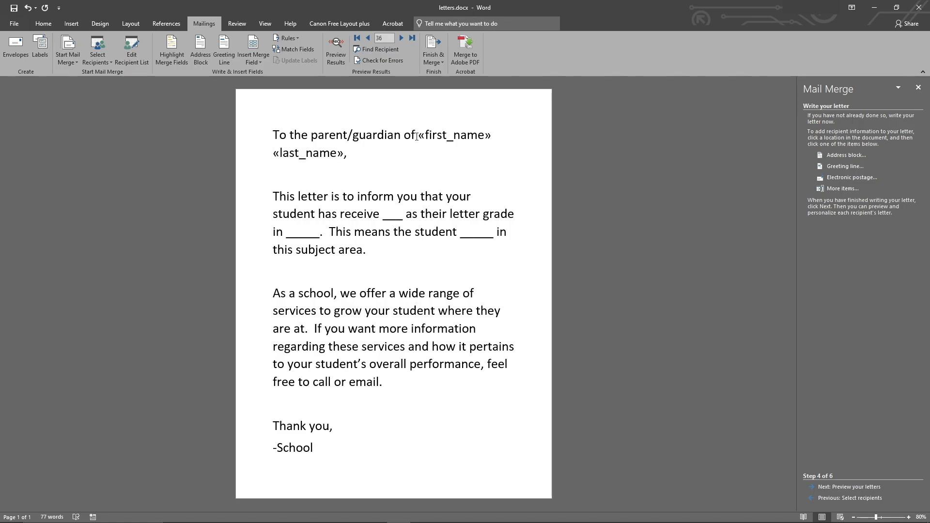
Examine the first_name and last_name merge fields and their spacing in the letter's salutation.
{"action": "left_click", "coordinate": [422, 138]}
{"action": "left_click_drag", "start_coordinate": [431, 142], "coordinate": [491, 134]}
{"action": "left_click", "coordinate": [470, 158]}
{"action": "double_click", "coordinate": [459, 139]}
{"action": "left_click", "coordinate": [440, 153]}
{"action": "left_click", "coordinate": [447, 136]}
{"action": "left_click", "coordinate": [321, 153]}
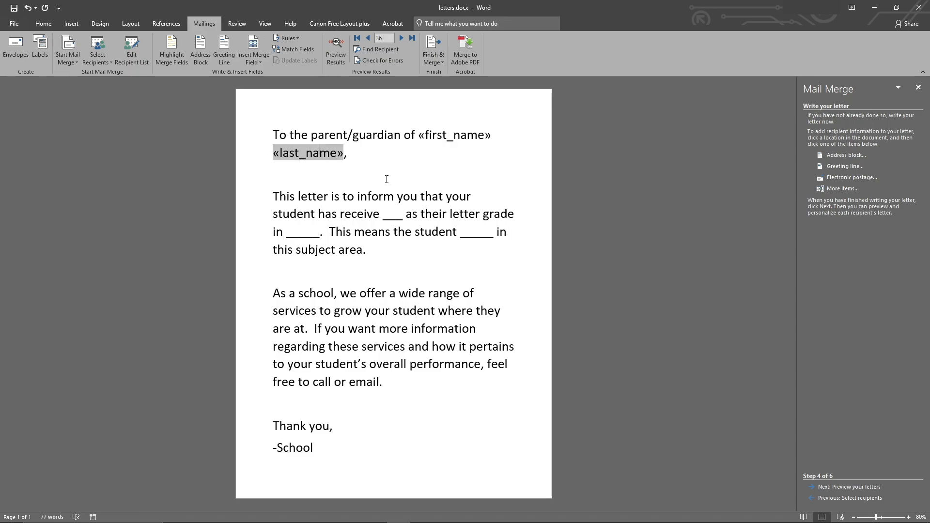
{"action": "left_click", "coordinate": [447, 137]}
{"action": "left_click", "coordinate": [319, 156]}
{"action": "left_click", "coordinate": [361, 158]}
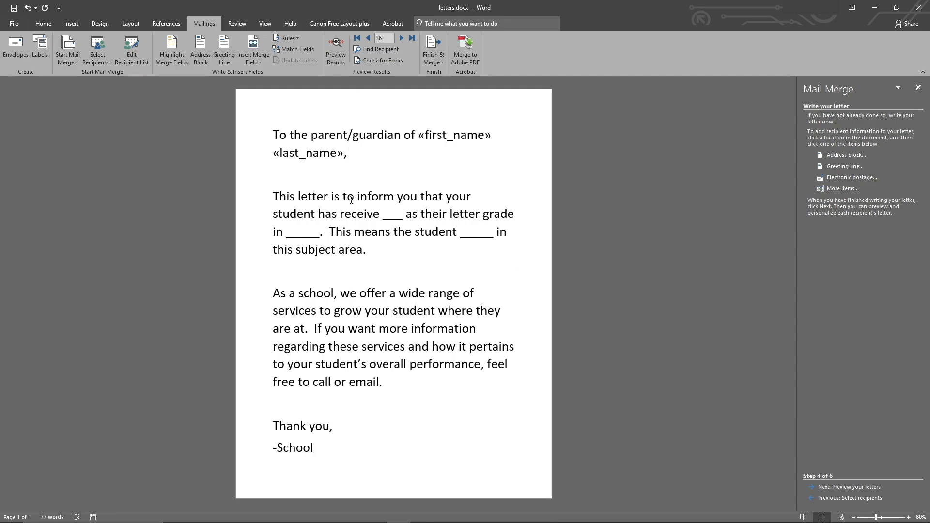
Replace the blank before "as their letter grade" with the letter_grade merge field.
{"action": "double_click", "coordinate": [397, 215]}
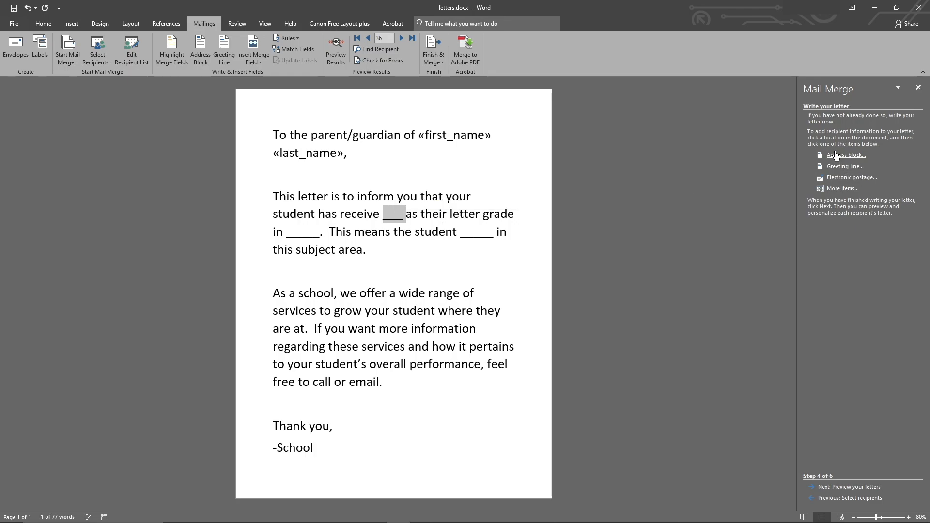
{"action": "left_click", "coordinate": [843, 190]}
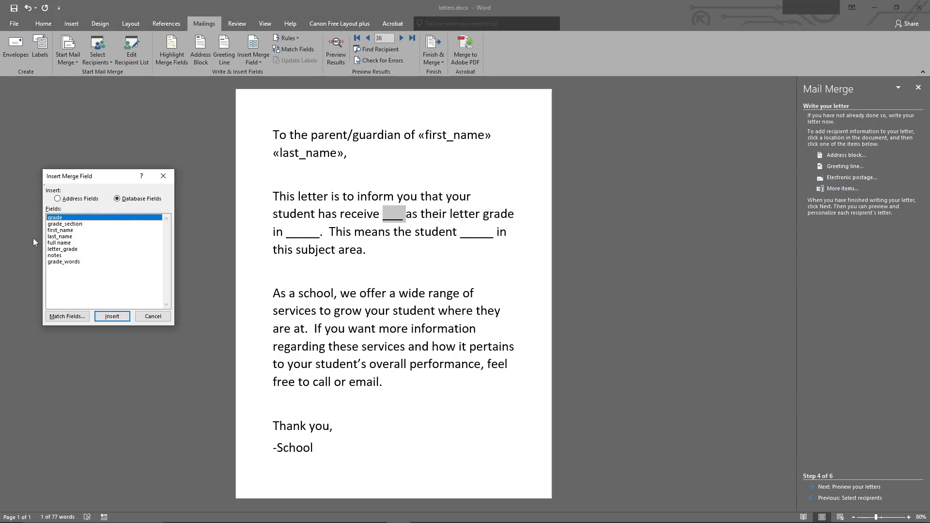
{"action": "double_click", "coordinate": [62, 249]}
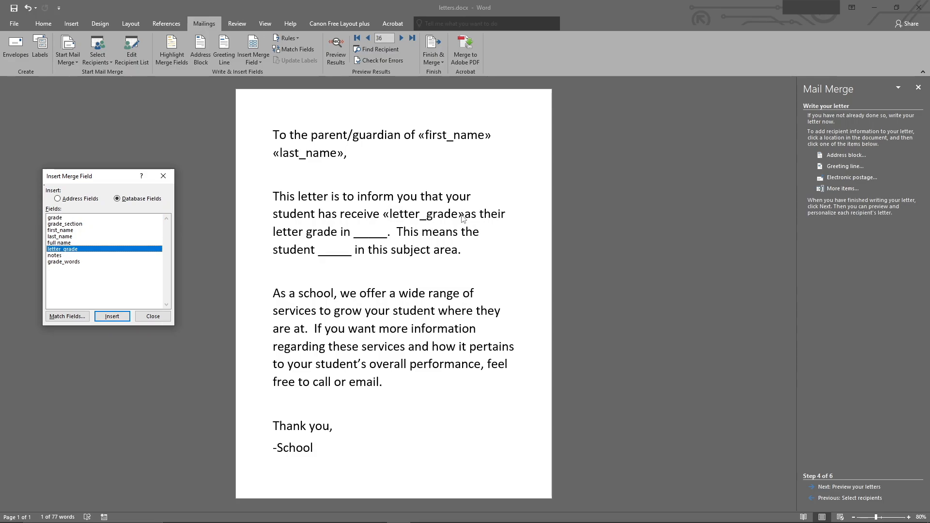
Add a space between the letter_grade merge field and "as their" in the letter's first paragraph.
{"action": "left_click", "coordinate": [153, 317]}
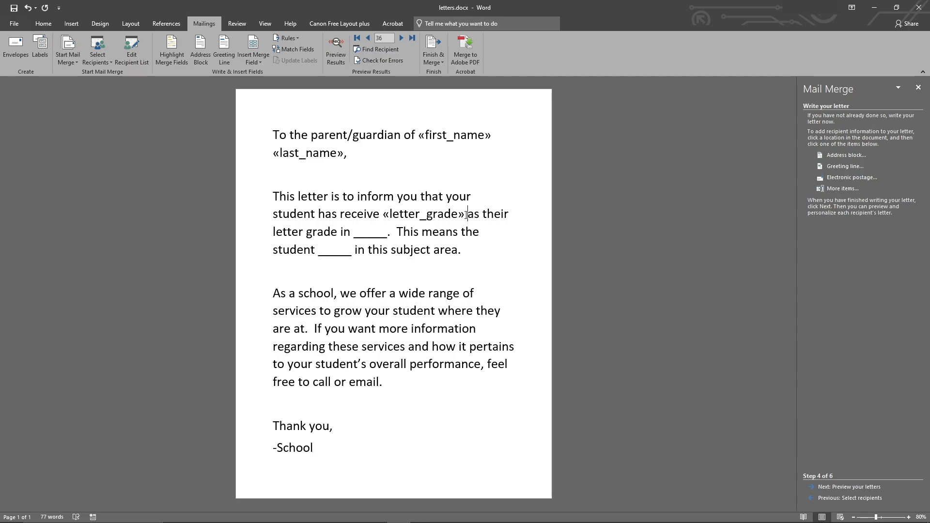
{"action": "left_click_drag", "start_coordinate": [377, 216], "coordinate": [381, 215]}
{"action": "left_click", "coordinate": [385, 216]}
Replace the blank after "letter grade in" with the grade_words merge field.
{"action": "left_click", "coordinate": [373, 233]}
{"action": "left_click_drag", "start_coordinate": [390, 235], "coordinate": [354, 234]}
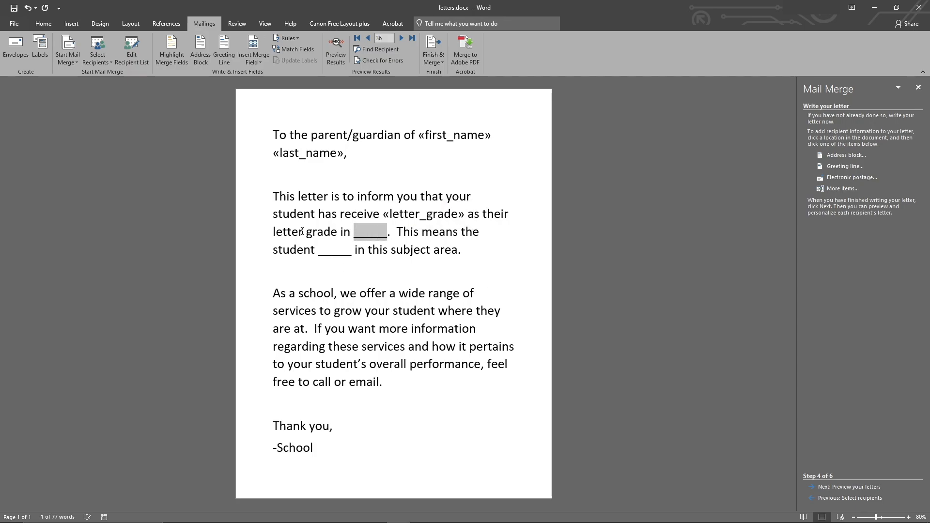
{"action": "left_click", "coordinate": [843, 189]}
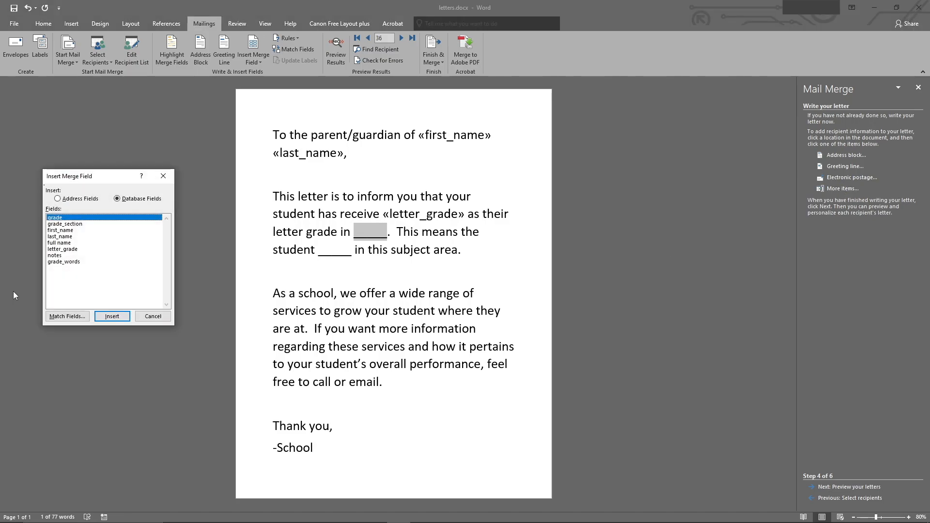
{"action": "double_click", "coordinate": [75, 263]}
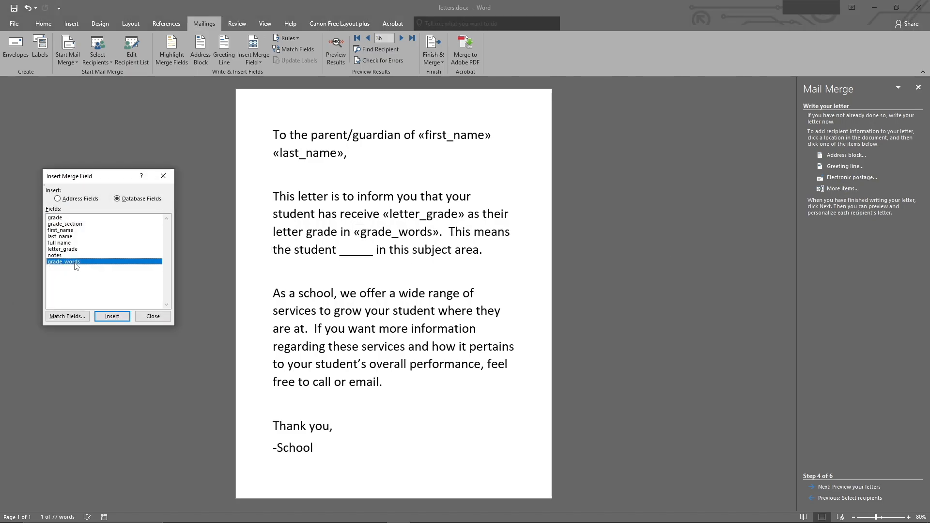
{"action": "left_click", "coordinate": [153, 316]}
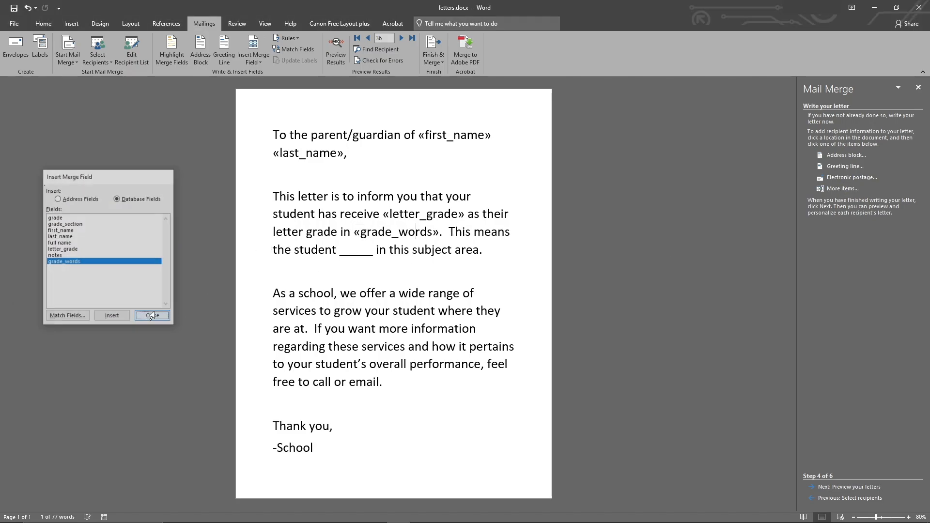
Replace the blank between "the student" and "in this subject area" with the notes merge field.
{"action": "double_click", "coordinate": [358, 254]}
{"action": "left_click", "coordinate": [844, 189]}
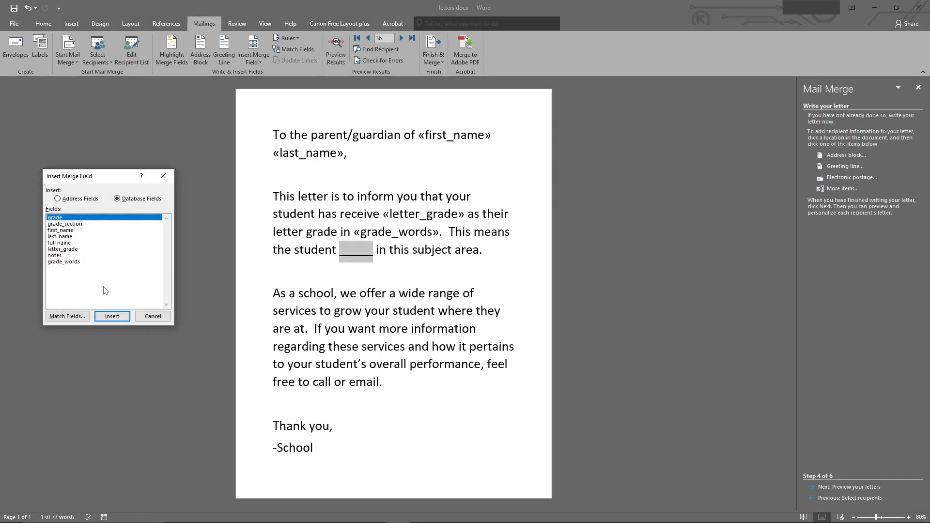
{"action": "left_click", "coordinate": [65, 256]}
{"action": "left_click", "coordinate": [112, 316]}
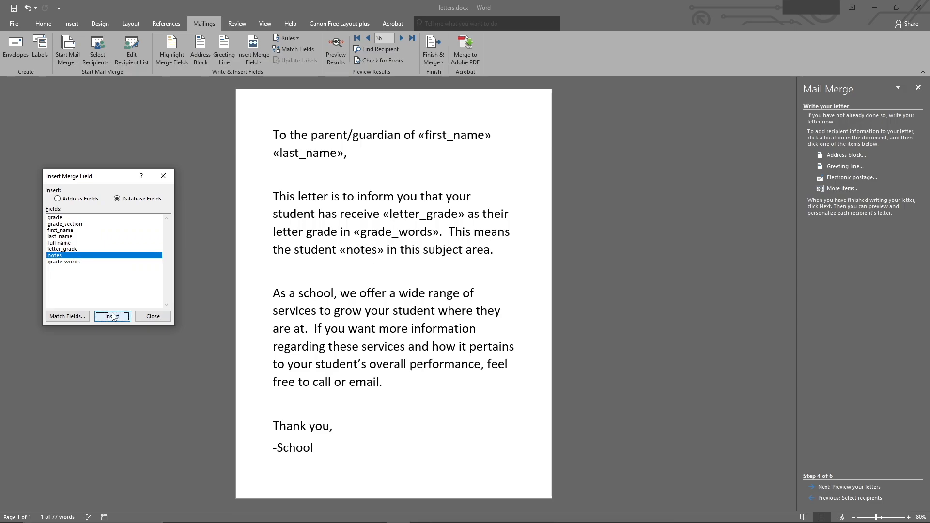
{"action": "left_click", "coordinate": [153, 316]}
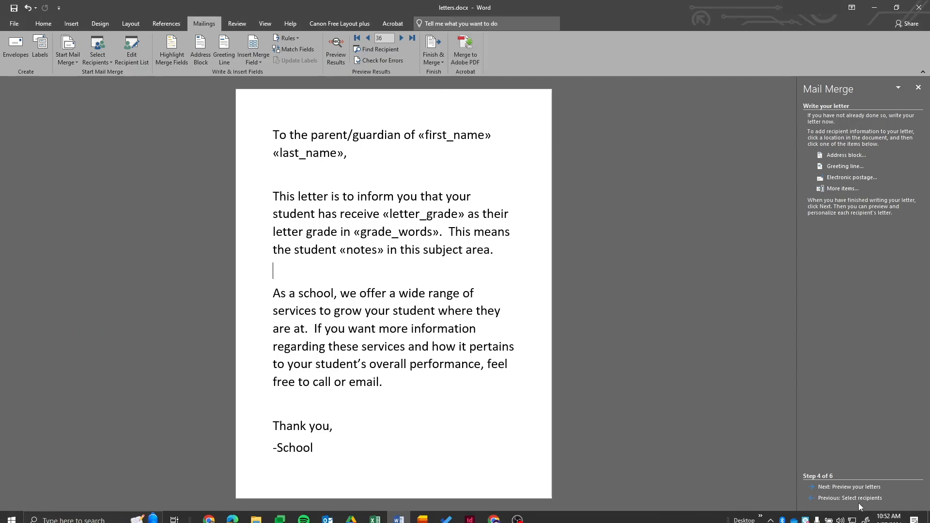
Advance the merge to the letter preview and examine the name and letter grade positions in recipient 36's letter.
{"action": "left_click", "coordinate": [830, 488]}
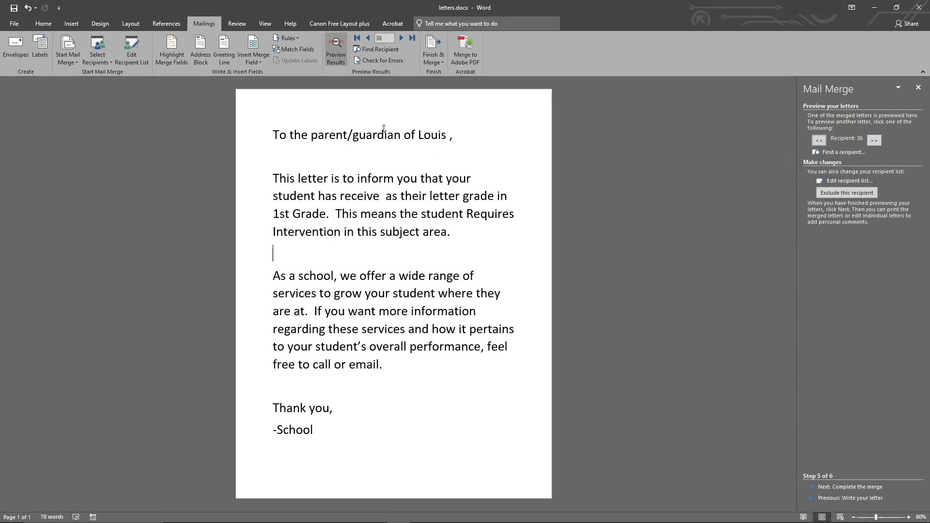
{"action": "left_click_drag", "start_coordinate": [450, 135], "coordinate": [432, 136]}
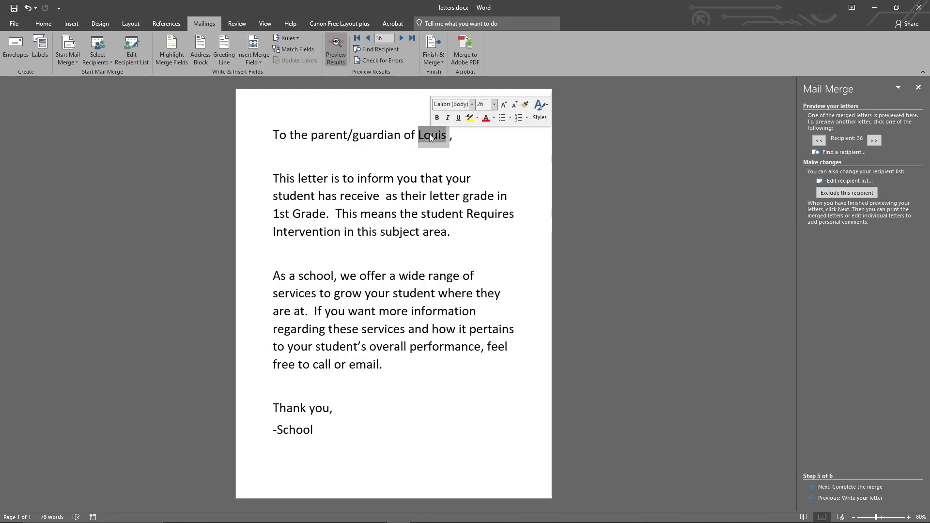
{"action": "left_click", "coordinate": [411, 136]}
{"action": "double_click", "coordinate": [420, 135]}
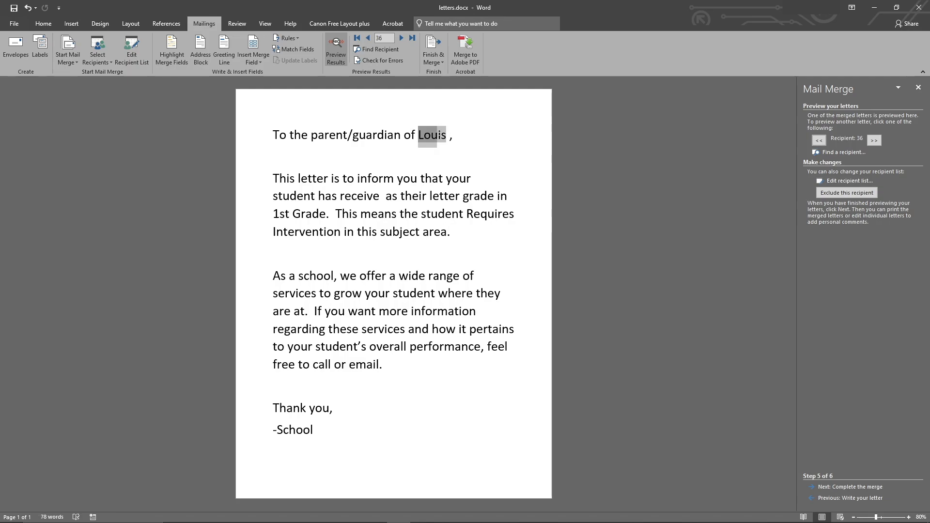
{"action": "left_click", "coordinate": [378, 195]}
{"action": "left_click_drag", "start_coordinate": [381, 195], "coordinate": [388, 196]}
{"action": "left_click", "coordinate": [372, 210]}
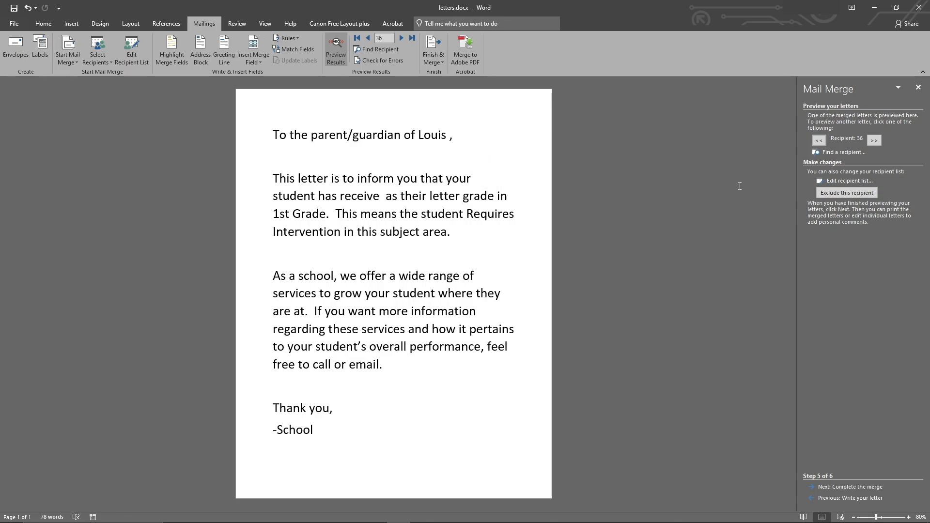
Highlight the merge fields in the preview and show recipient 35's letter.
{"action": "left_click", "coordinate": [819, 141]}
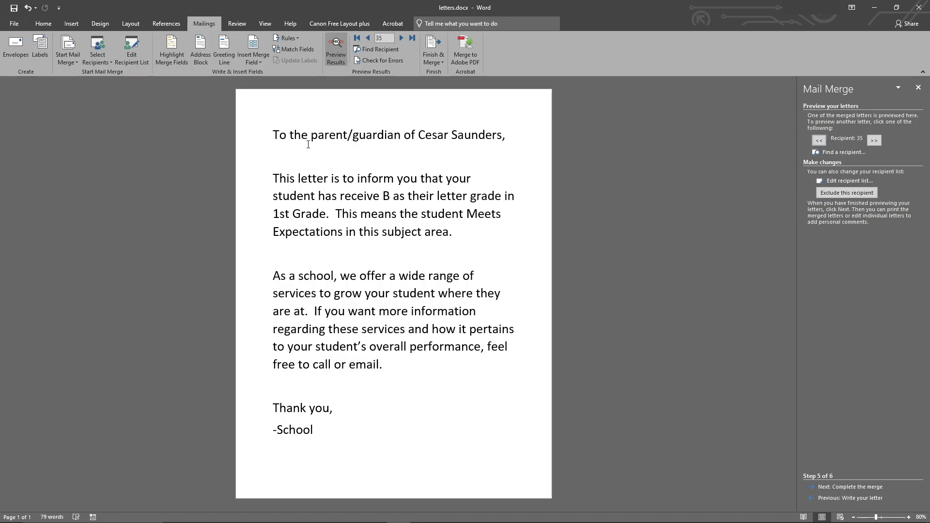
{"action": "left_click", "coordinate": [172, 59]}
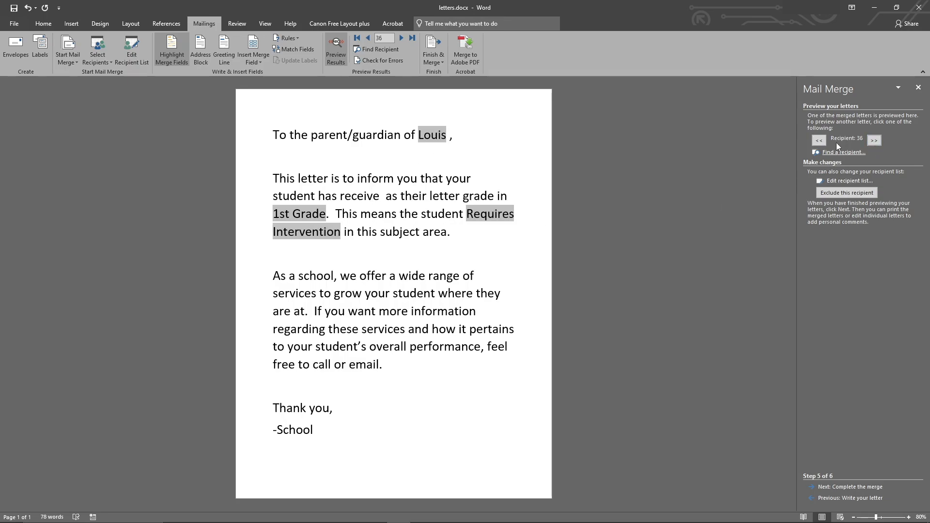
{"action": "left_click", "coordinate": [819, 140]}
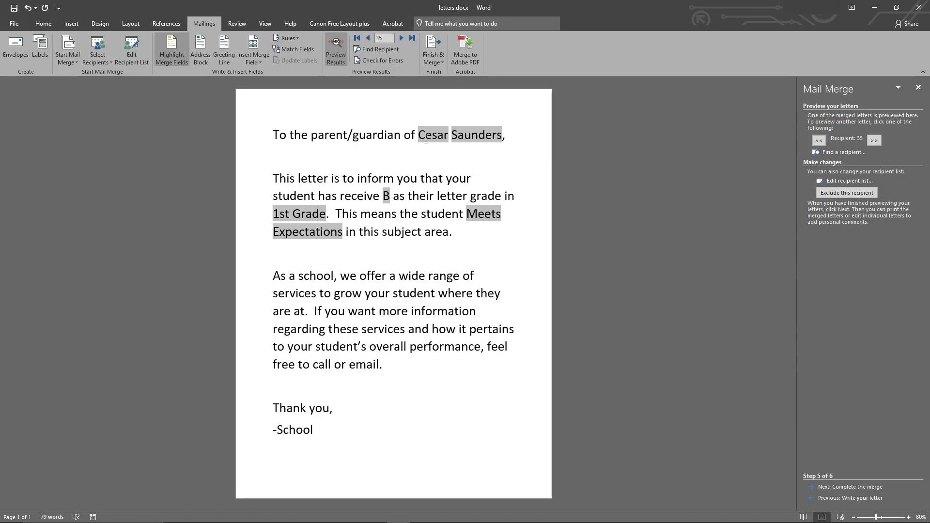
Make the student's first and last name in the previewed salutation bold and underlined.
{"action": "left_click_drag", "start_coordinate": [418, 135], "coordinate": [502, 137]}
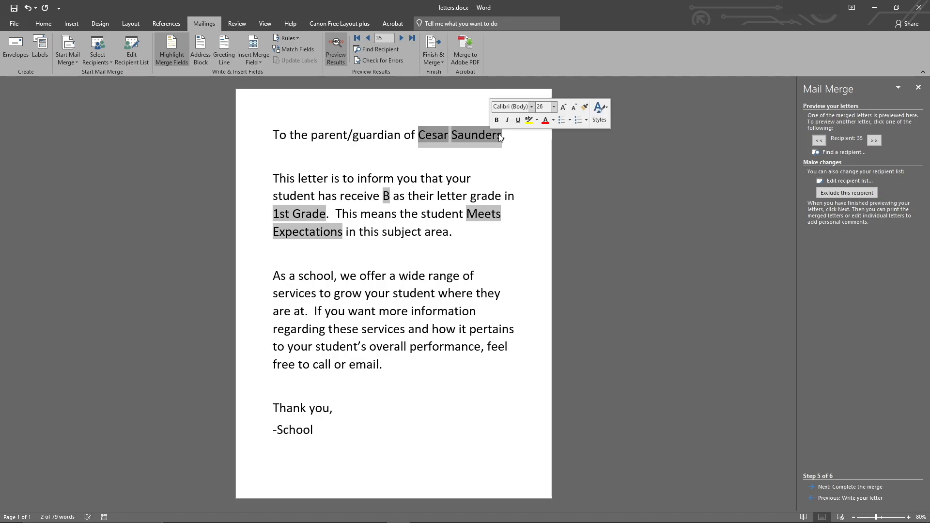
{"action": "key", "text": "ctrl+b"}
{"action": "key", "text": "ctrl+u"}
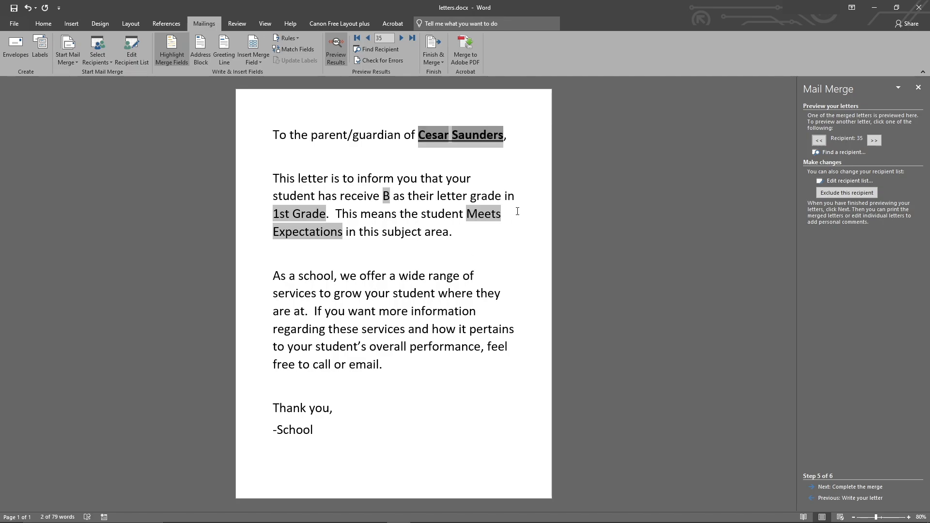
Bold the merged letter grade, grade level and performance notes in the body paragraph, and turn off merge field highlighting.
{"action": "double_click", "coordinate": [487, 214]}
{"action": "key", "text": "ctrl+b"}
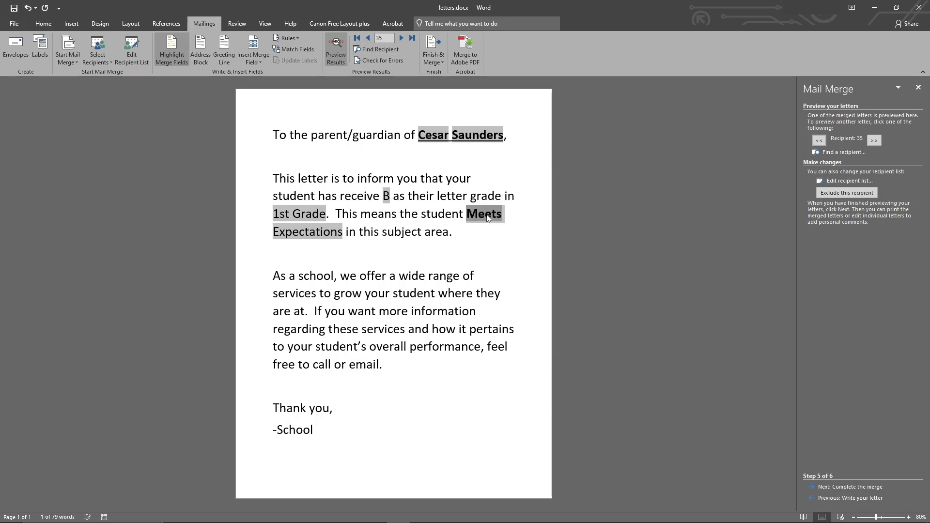
{"action": "double_click", "coordinate": [390, 196]}
{"action": "key", "text": "ctrl+b"}
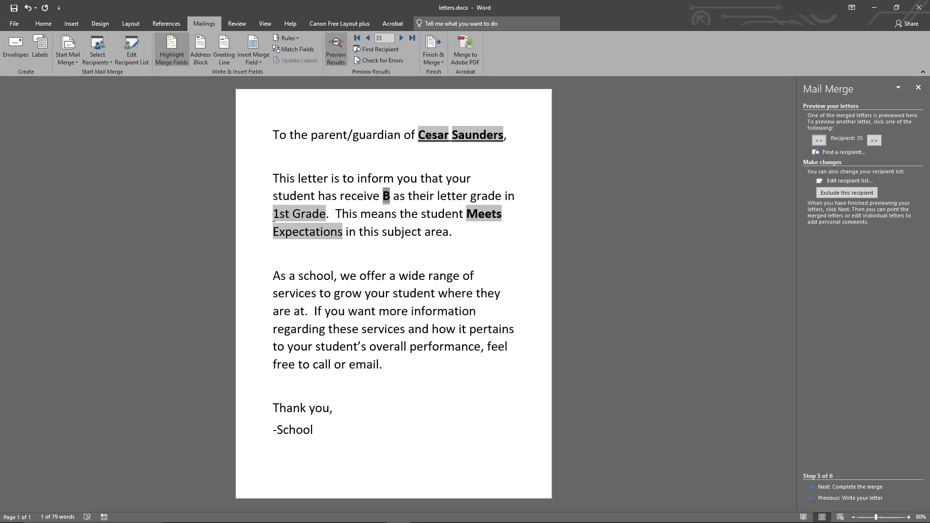
{"action": "left_click_drag", "start_coordinate": [273, 214], "coordinate": [327, 215]}
{"action": "key", "text": "ctrl+b"}
{"action": "left_click_drag", "start_coordinate": [344, 232], "coordinate": [273, 231]}
{"action": "key", "text": "ctrl+b"}
{"action": "left_click", "coordinate": [356, 258]}
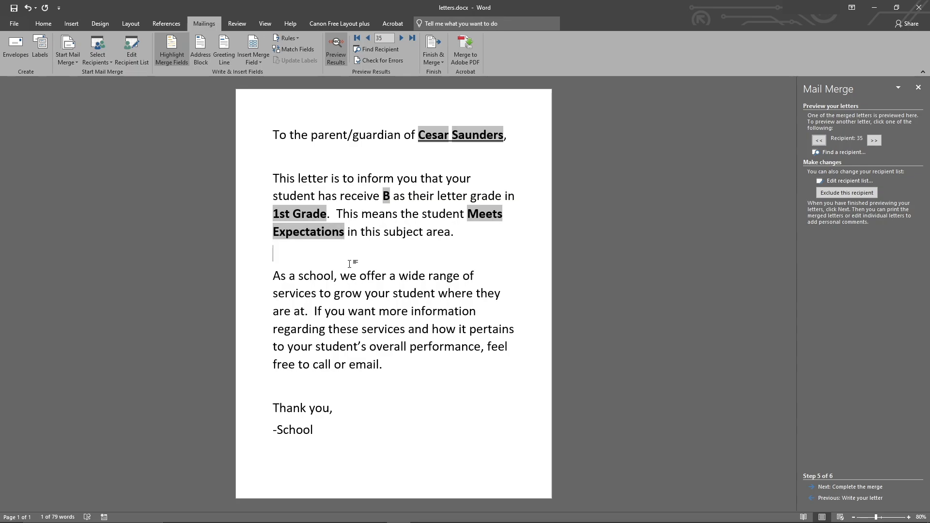
{"action": "left_click", "coordinate": [170, 52]}
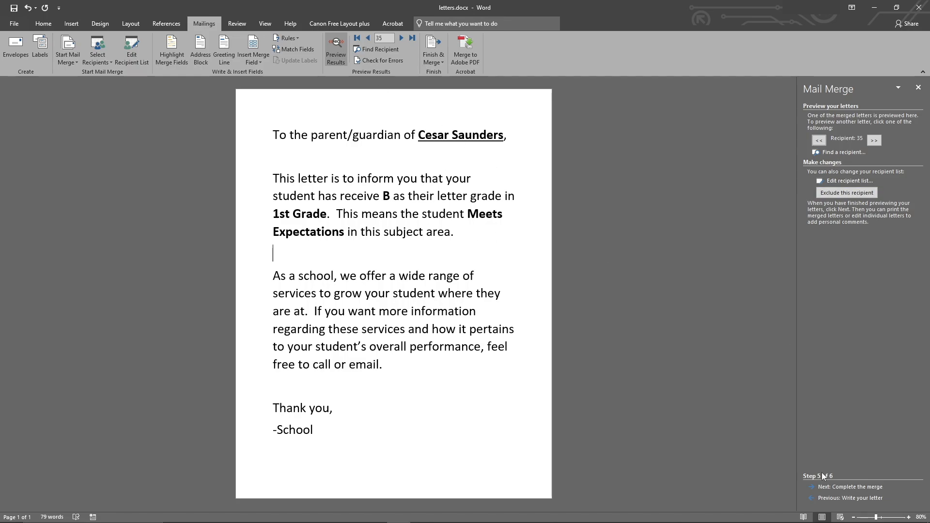
Complete the merge by generating individual letters for all records in a new document.
{"action": "left_click", "coordinate": [830, 489]}
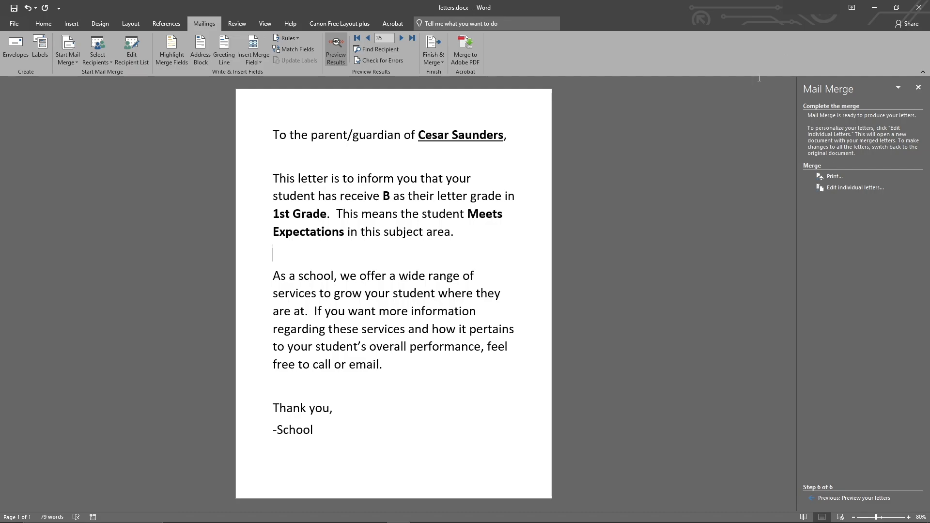
{"action": "left_click", "coordinate": [855, 188]}
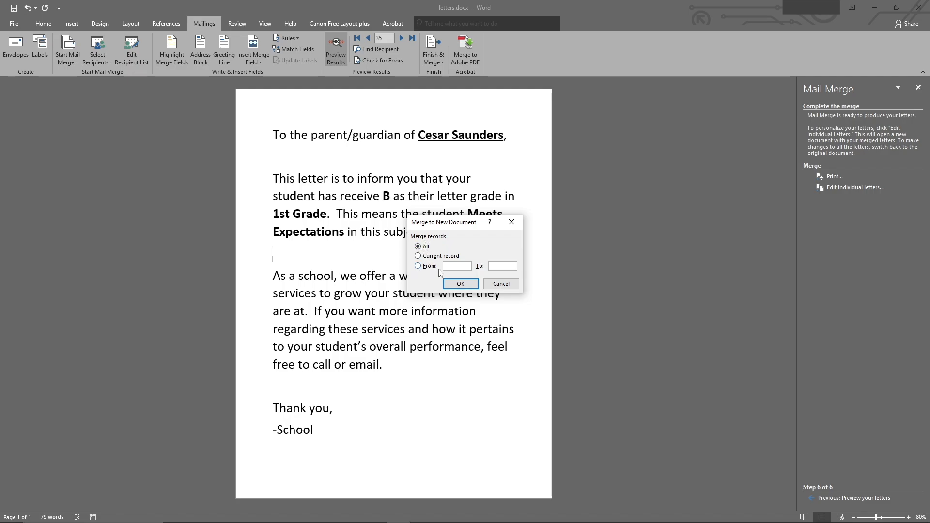
{"action": "left_click", "coordinate": [444, 266]}
{"action": "left_click", "coordinate": [421, 257]}
{"action": "left_click", "coordinate": [420, 247]}
{"action": "left_click", "coordinate": [458, 285]}
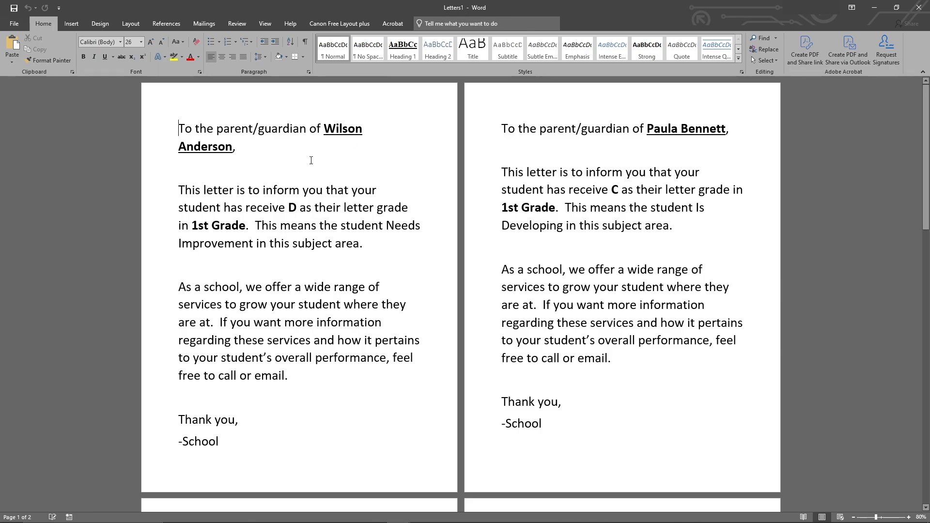
Look through the merged letters, checking each student's name, letter grade and performance notes, and return to the first pages.
{"action": "scroll", "coordinate": [312, 158], "scroll_direction": "down", "scroll_amount": 10}
{"action": "scroll", "coordinate": [395, 214], "scroll_direction": "down", "scroll_amount": 10}
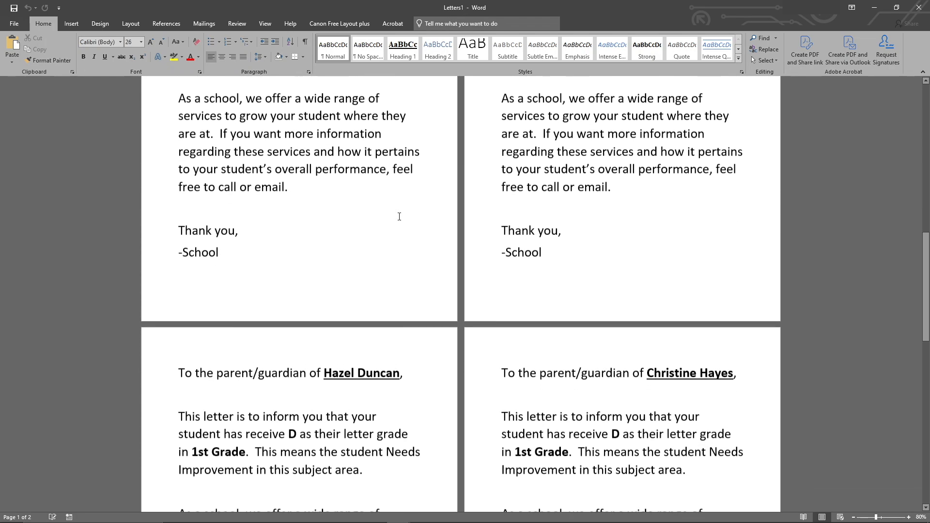
{"action": "scroll", "coordinate": [417, 240], "scroll_direction": "down", "scroll_amount": 10}
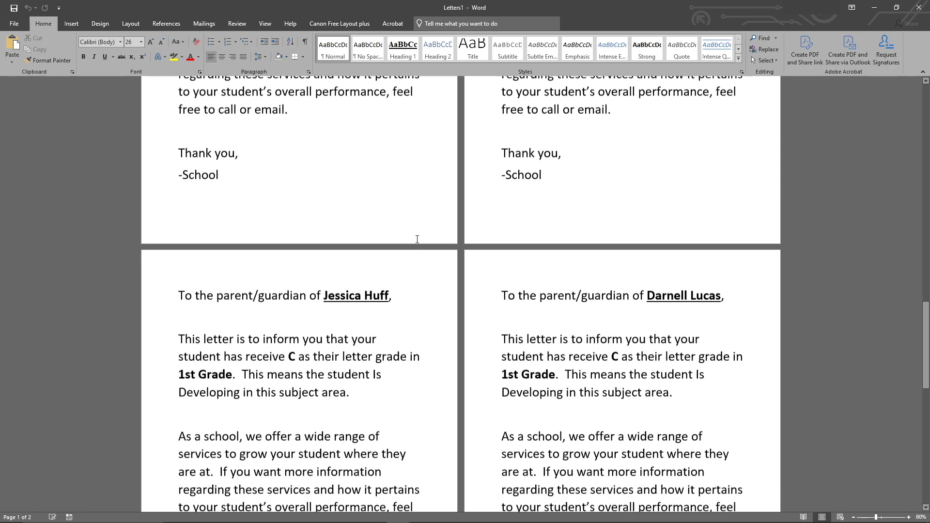
{"action": "scroll", "coordinate": [419, 240], "scroll_direction": "down", "scroll_amount": 6}
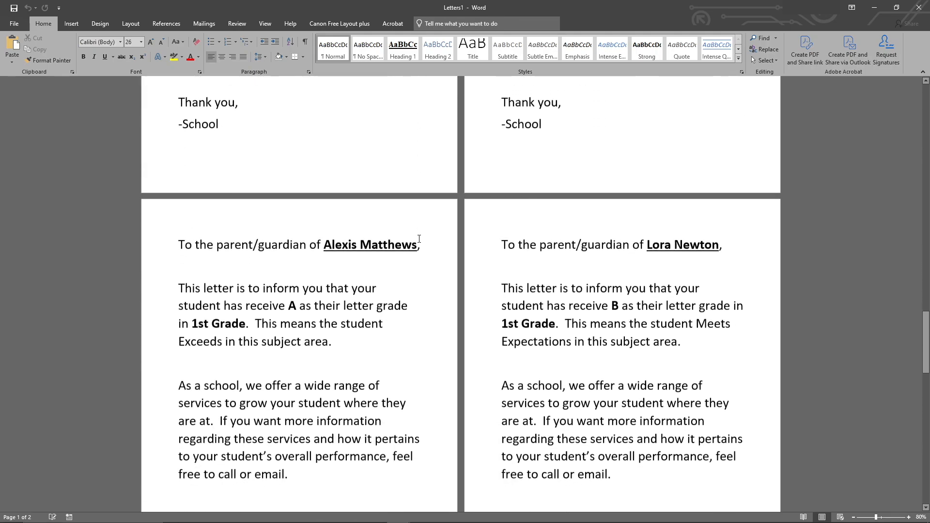
{"action": "scroll", "coordinate": [419, 239], "scroll_direction": "up", "scroll_amount": 14}
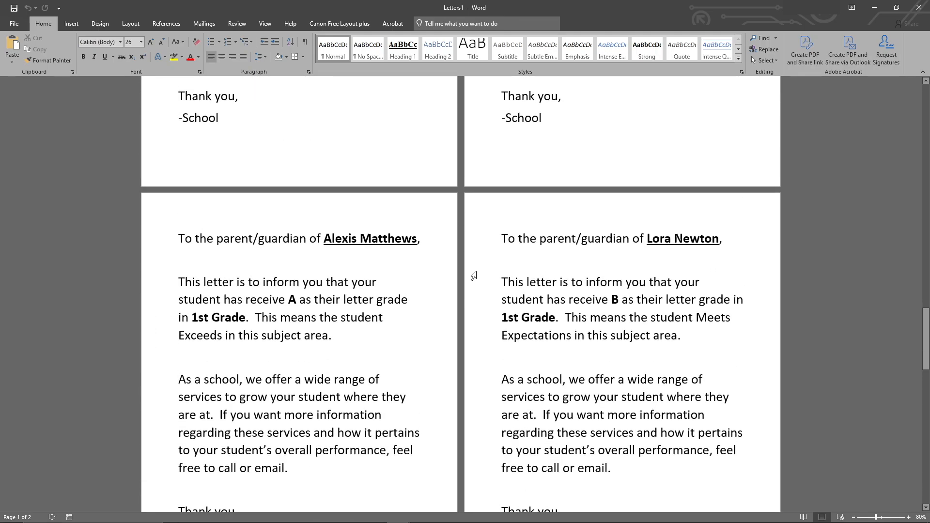
{"action": "scroll", "coordinate": [473, 321], "scroll_direction": "up", "scroll_amount": 13}
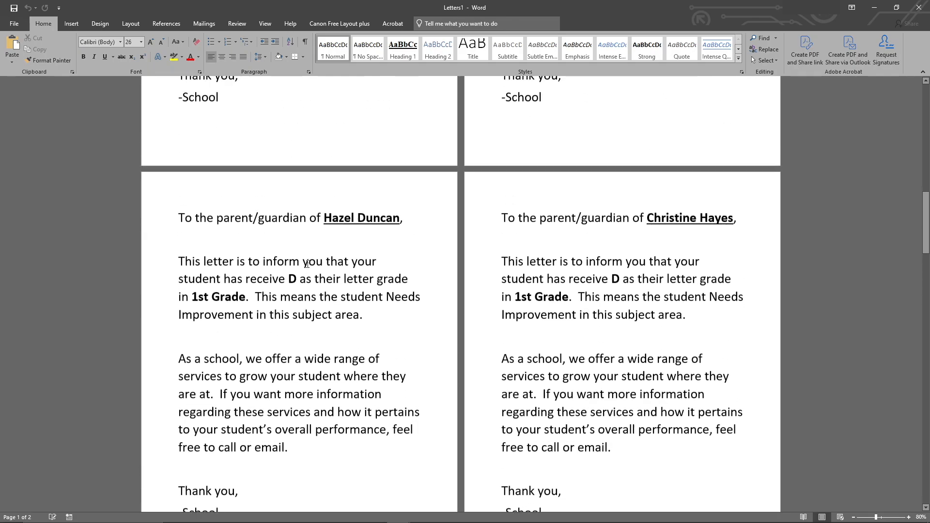
{"action": "scroll", "coordinate": [234, 220], "scroll_direction": "up", "scroll_amount": 6}
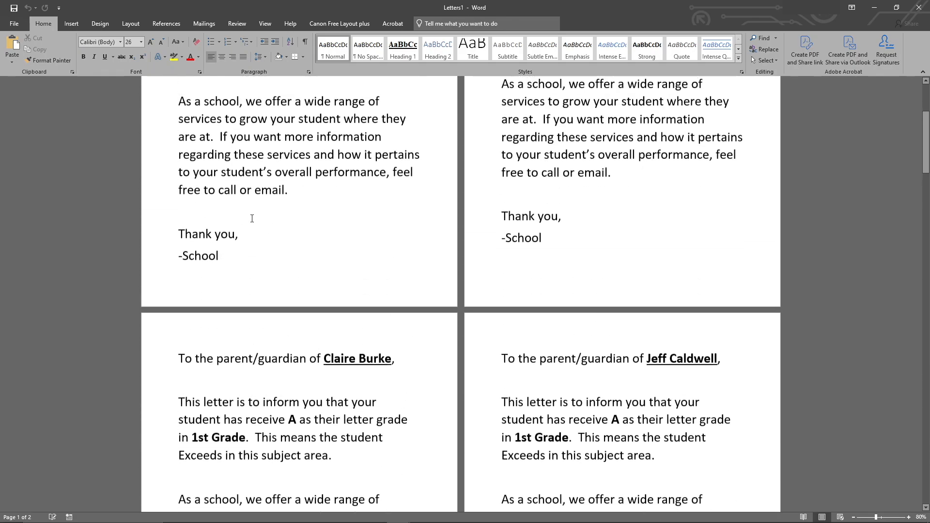
Examine the formatting of the performance notes wording in the first letters and in letters further into the merged document.
{"action": "left_click_drag", "start_coordinate": [387, 209], "coordinate": [253, 225]}
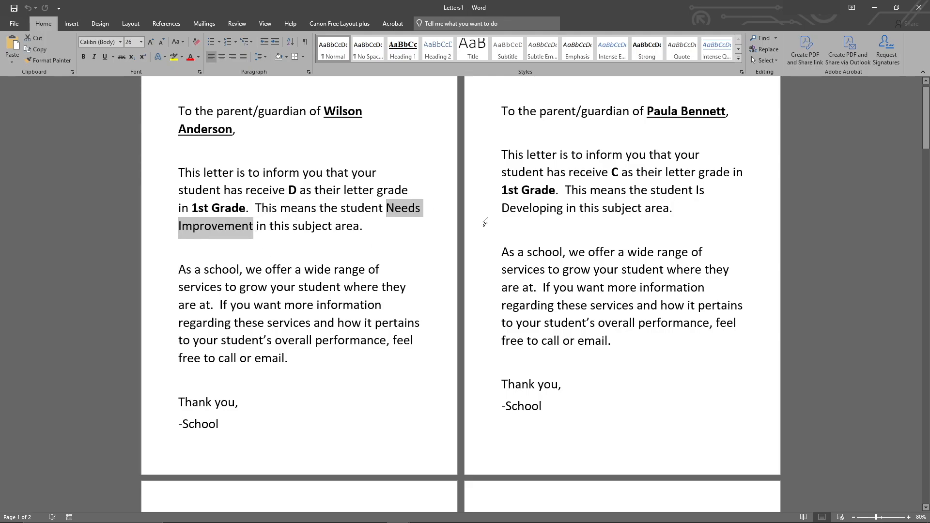
{"action": "left_click", "coordinate": [502, 208]}
{"action": "double_click", "coordinate": [530, 209]}
{"action": "left_click", "coordinate": [546, 252]}
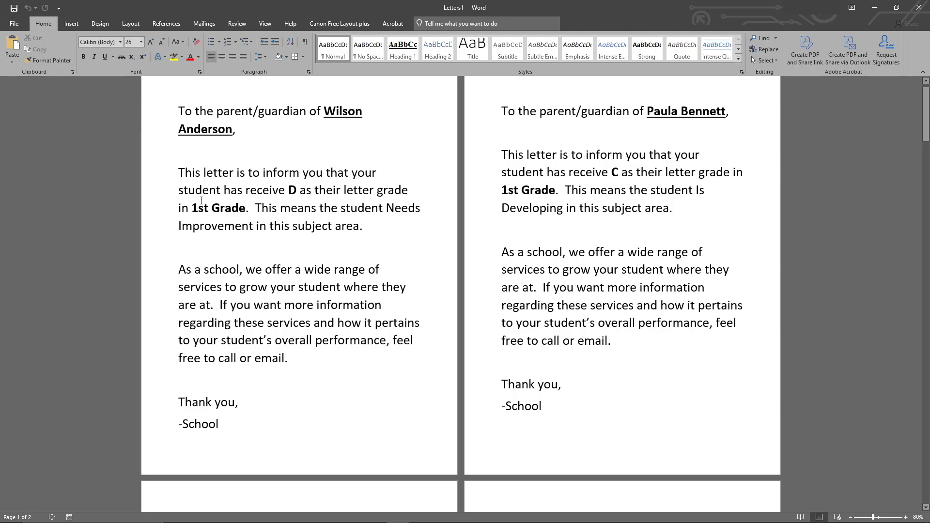
{"action": "scroll", "coordinate": [226, 218], "scroll_direction": "down", "scroll_amount": 3}
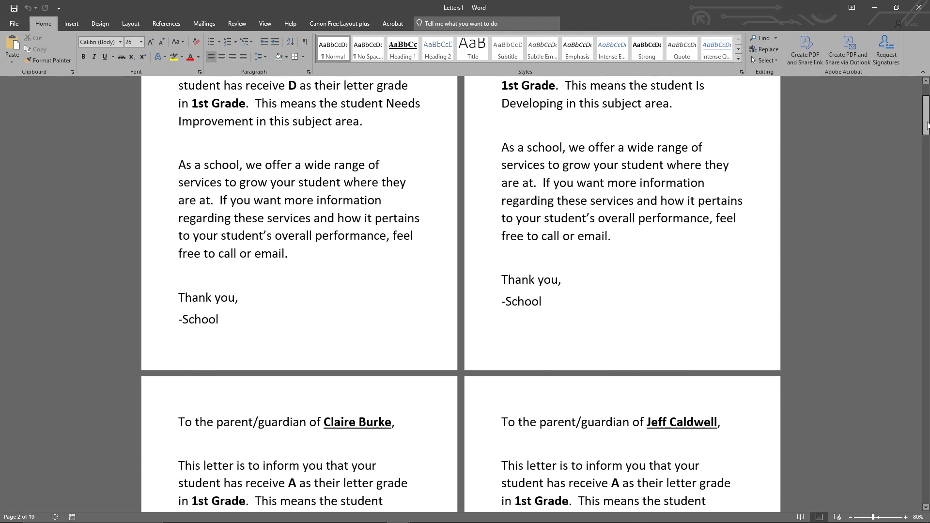
{"action": "left_click_drag", "start_coordinate": [922, 122], "coordinate": [927, 297]}
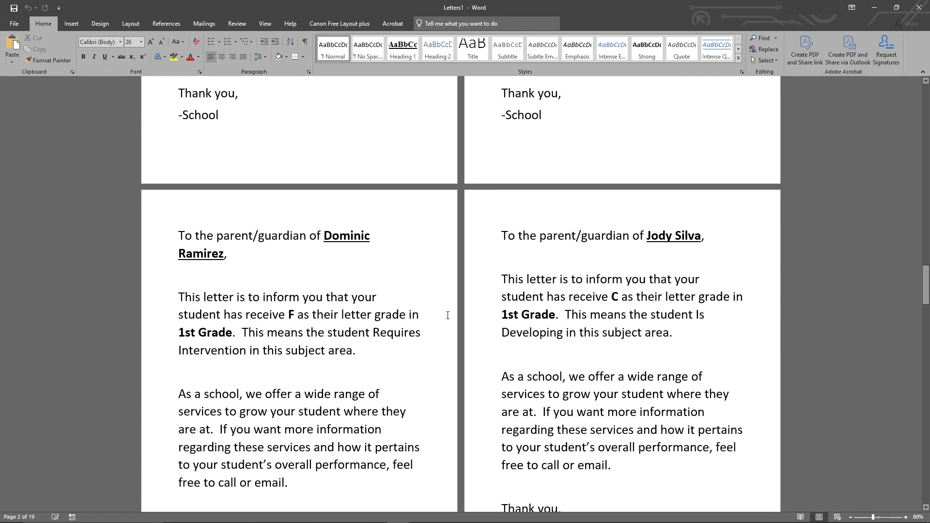
{"action": "left_click_drag", "start_coordinate": [564, 332], "coordinate": [698, 315]}
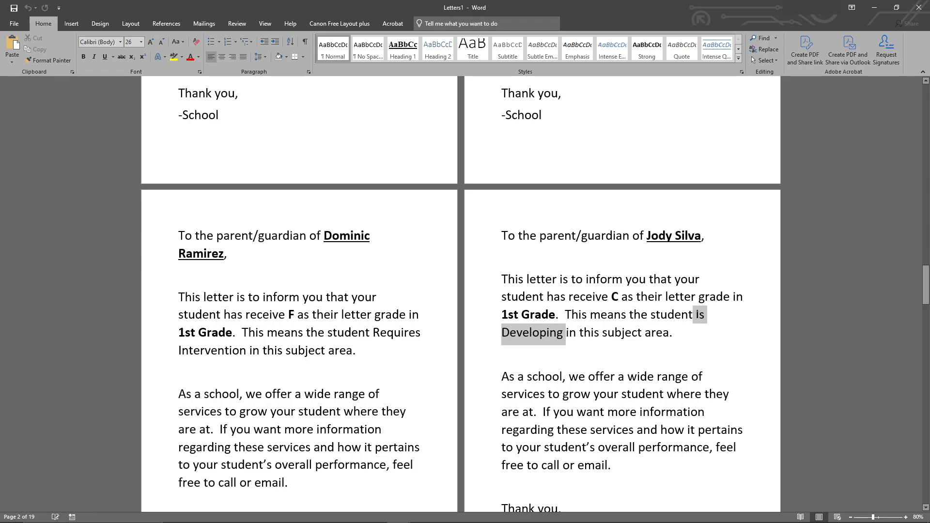
Try bolding the performance note "Is Developing" in the 1st Grade letter with grade C, and undo the bolding.
{"action": "key", "text": "ctrl+b"}
{"action": "left_click", "coordinate": [699, 315]}
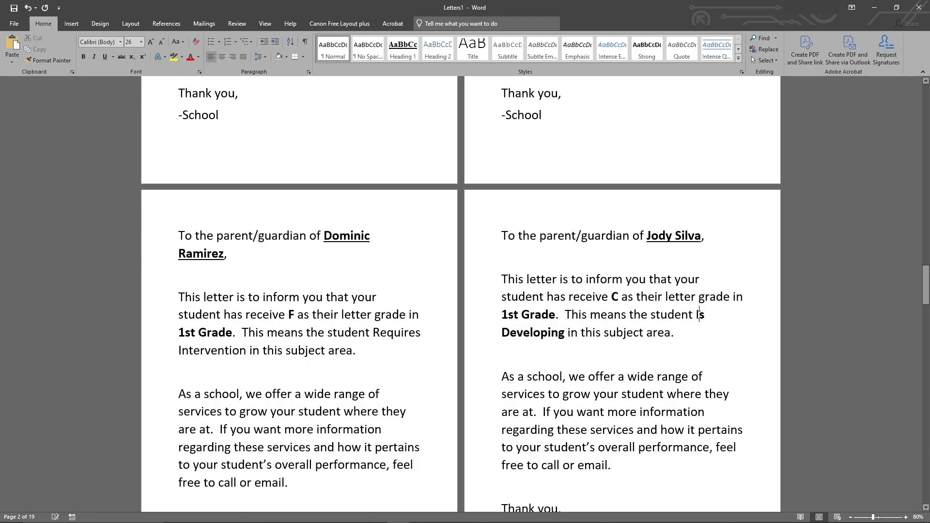
{"action": "key", "text": "ctrl+z"}
Reduce the two-line greeting of the neighbouring 1st Grade letter with grade F to font size 24.
{"action": "left_click", "coordinate": [322, 252]}
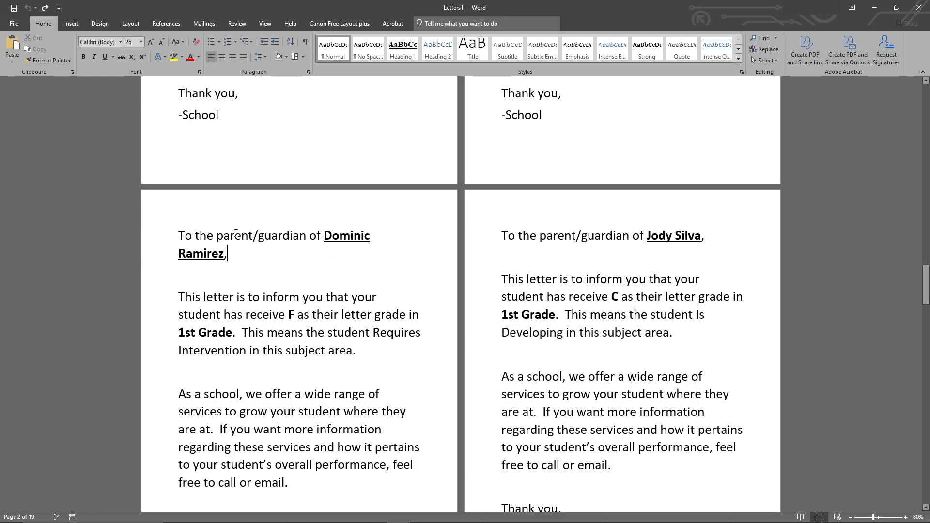
{"action": "scroll", "coordinate": [242, 239], "scroll_direction": "down", "scroll_amount": 1}
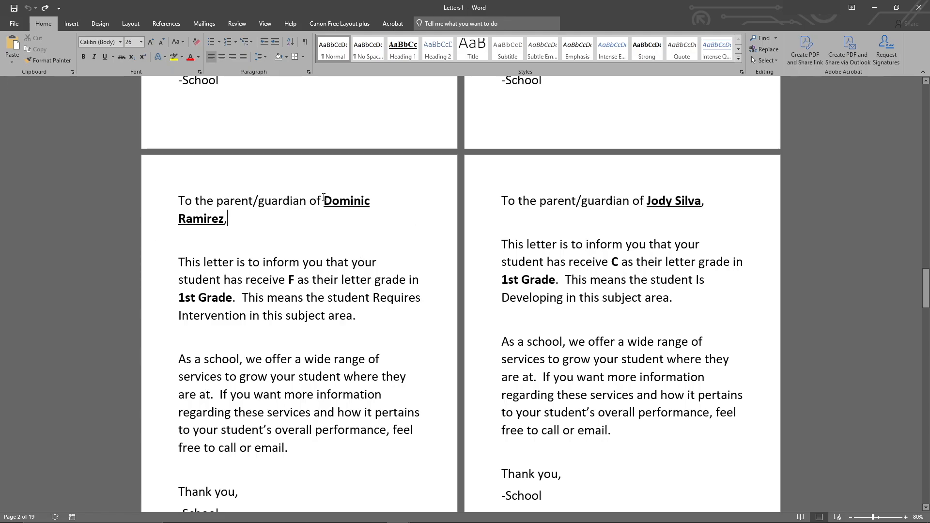
{"action": "left_click_drag", "start_coordinate": [260, 214], "coordinate": [177, 201]}
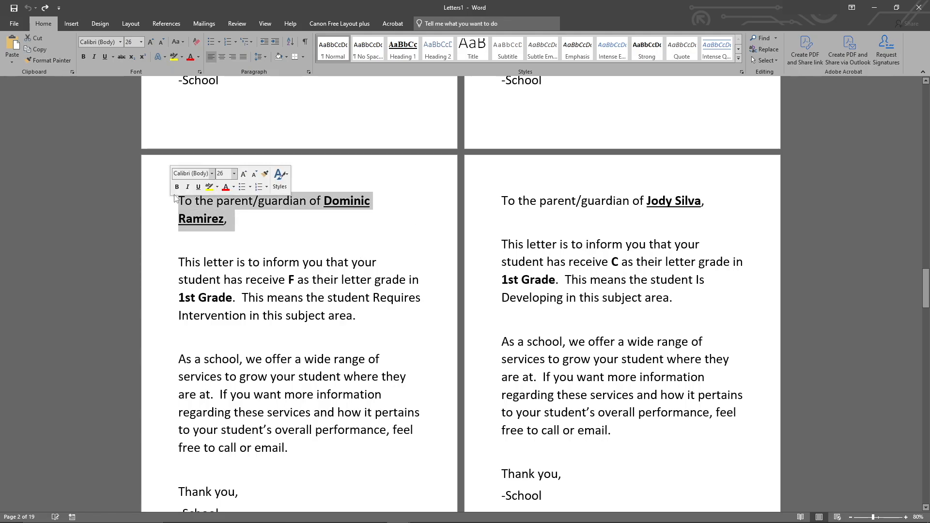
{"action": "left_click", "coordinate": [161, 42]}
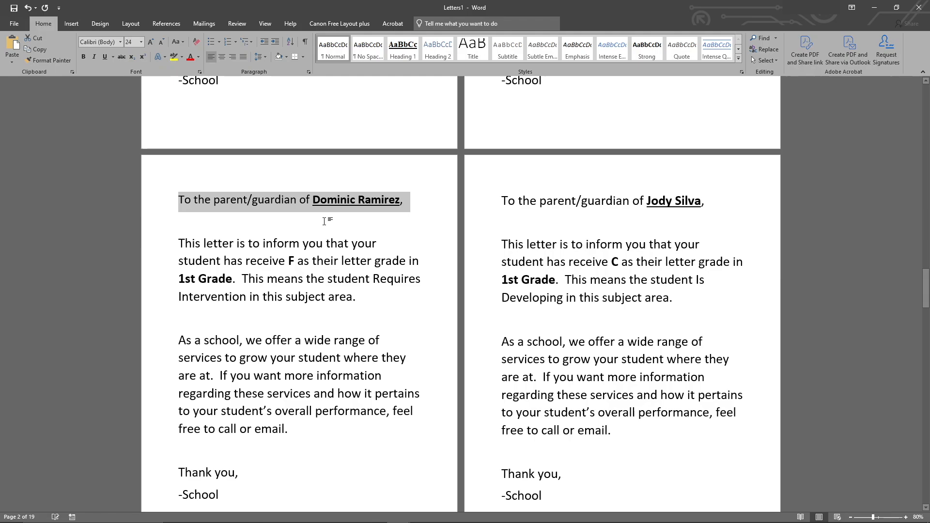
{"action": "left_click", "coordinate": [301, 223]}
Look through the following 1st Grade letters for another greeting that wraps onto a second line, and check its text.
{"action": "scroll", "coordinate": [404, 287], "scroll_direction": "down", "scroll_amount": 8}
{"action": "scroll", "coordinate": [404, 287], "scroll_direction": "down", "scroll_amount": 11}
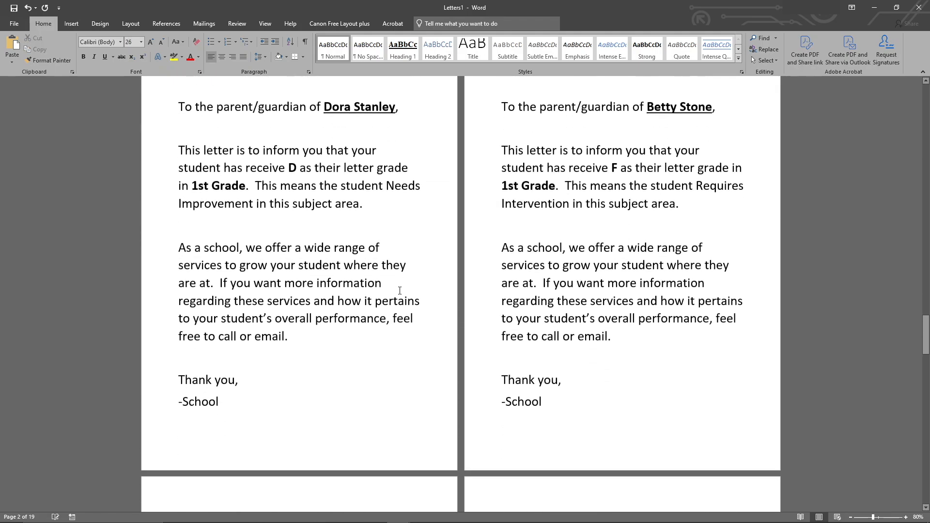
{"action": "scroll", "coordinate": [433, 324], "scroll_direction": "down", "scroll_amount": 6}
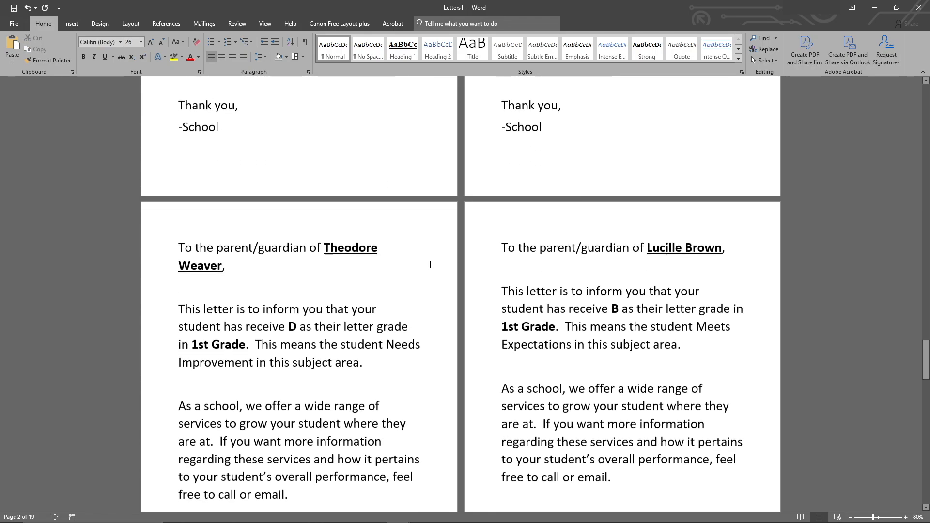
{"action": "left_click_drag", "start_coordinate": [181, 121], "coordinate": [228, 146]}
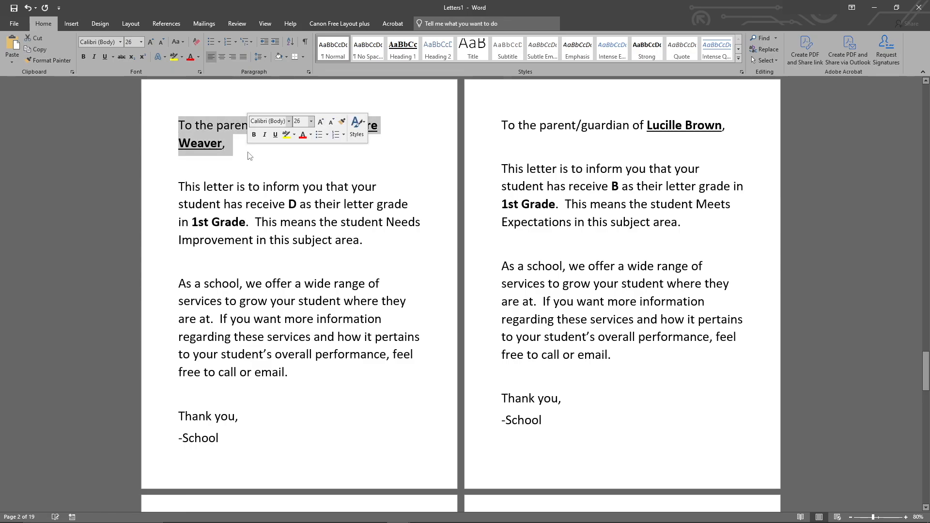
{"action": "scroll", "coordinate": [242, 262], "scroll_direction": "down", "scroll_amount": 6}
{"action": "left_click", "coordinate": [217, 232]}
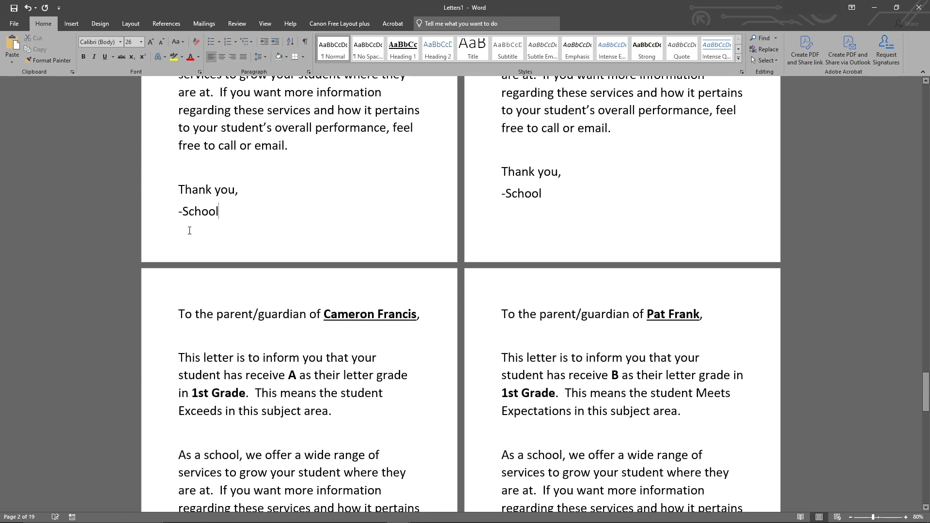
Try adding a blank line above "Thank you," in the grade D letter with the two-line greeting, and remove it.
{"action": "scroll", "coordinate": [251, 358], "scroll_direction": "up", "scroll_amount": 2}
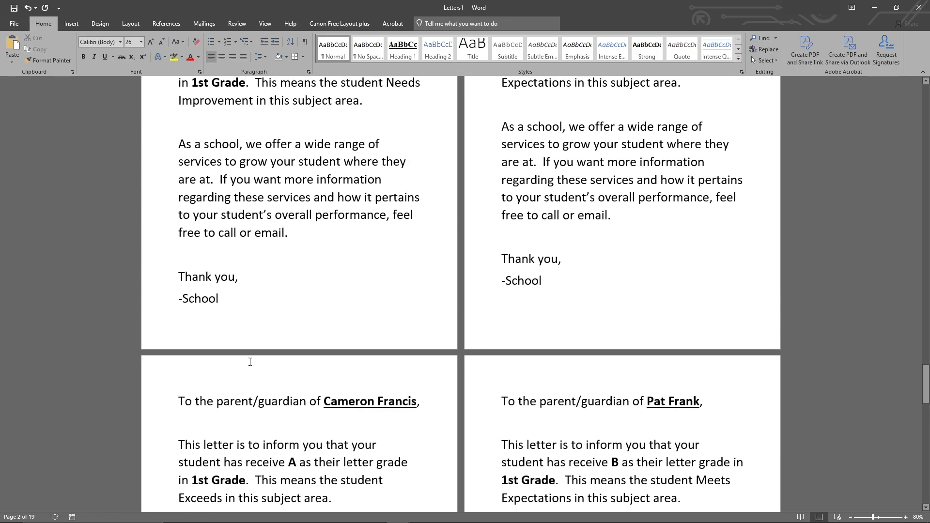
{"action": "left_click", "coordinate": [243, 255]}
{"action": "key", "text": "Return"}
{"action": "scroll", "coordinate": [676, 242], "scroll_direction": "up", "scroll_amount": 4}
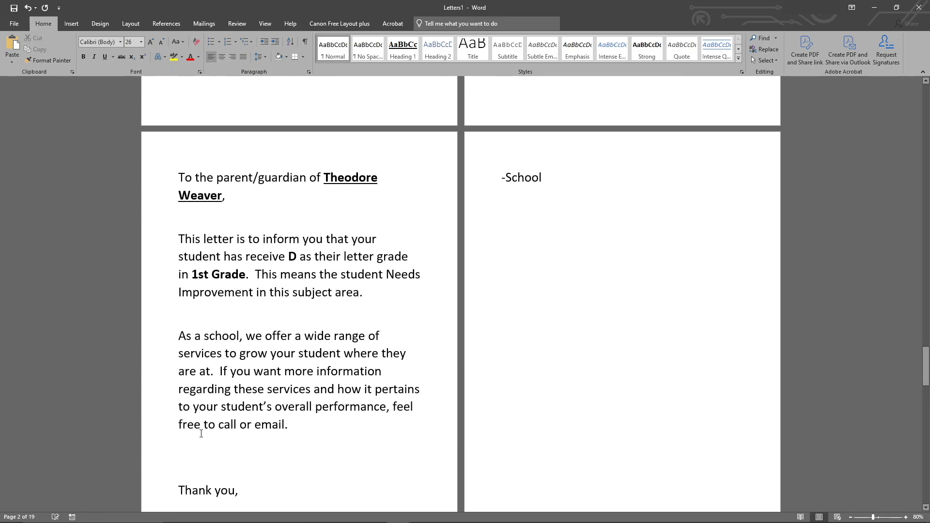
{"action": "key", "text": "BackSpace"}
Look through the remaining merged letters as far as the 6th Grade students, checking their layout.
{"action": "scroll", "coordinate": [898, 329], "scroll_direction": "down", "scroll_amount": 4}
{"action": "scroll", "coordinate": [898, 329], "scroll_direction": "down", "scroll_amount": 20}
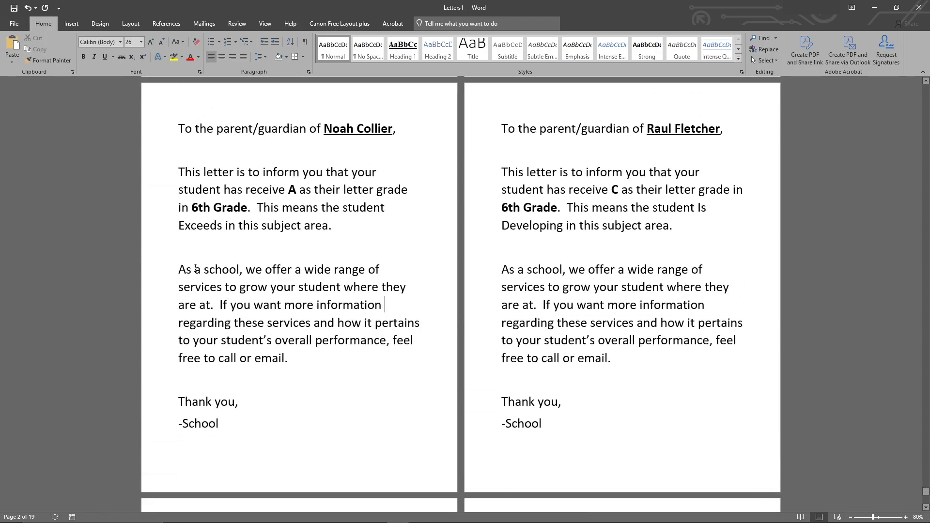
{"action": "scroll", "coordinate": [253, 281], "scroll_direction": "down", "scroll_amount": 5}
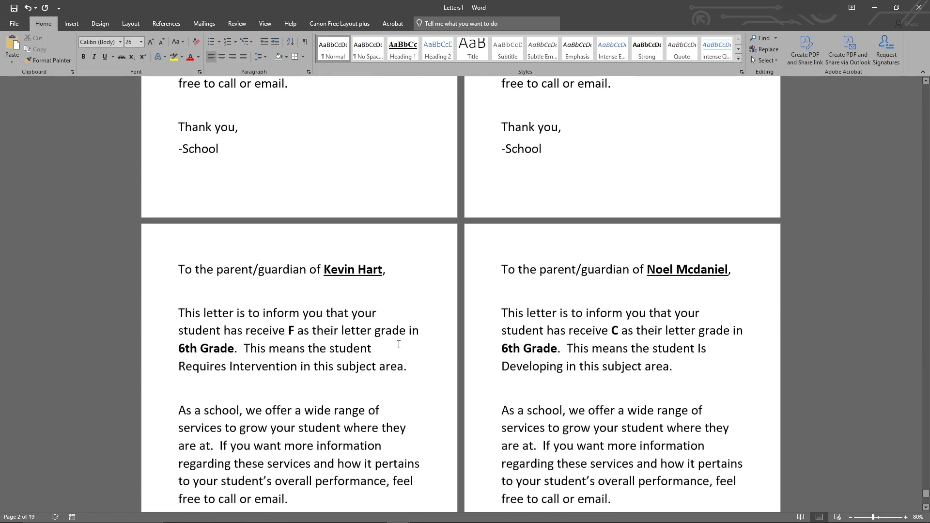